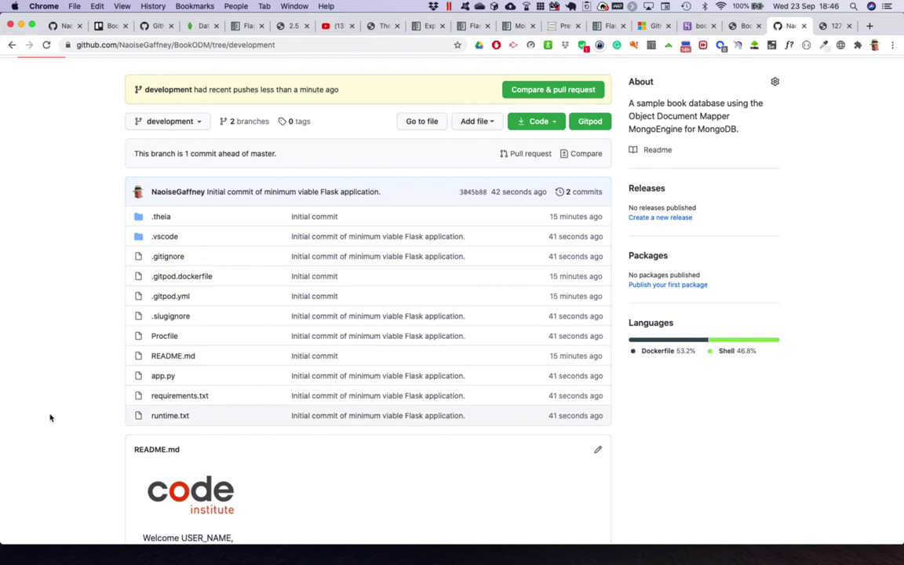
left_click(179, 122)
left_click(159, 206)
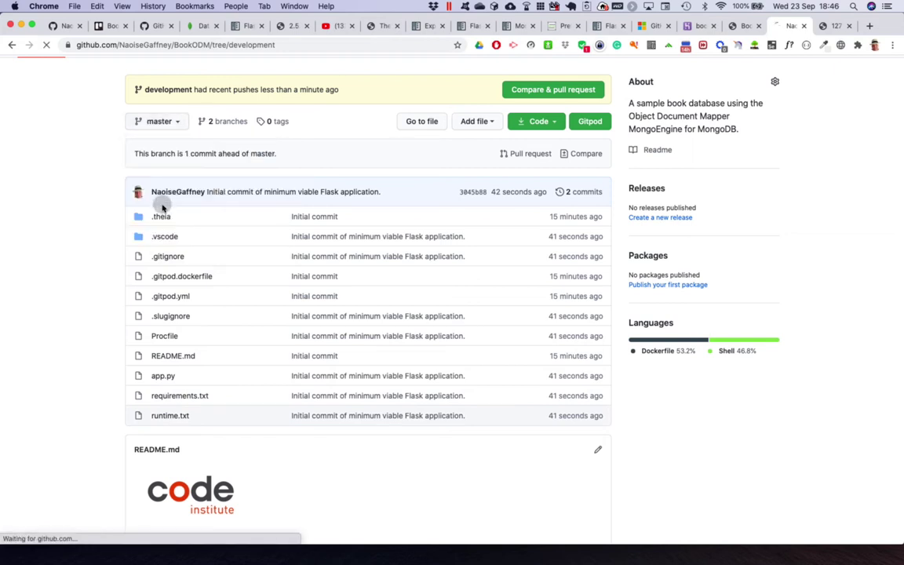
scroll(46, 406, "down", 5)
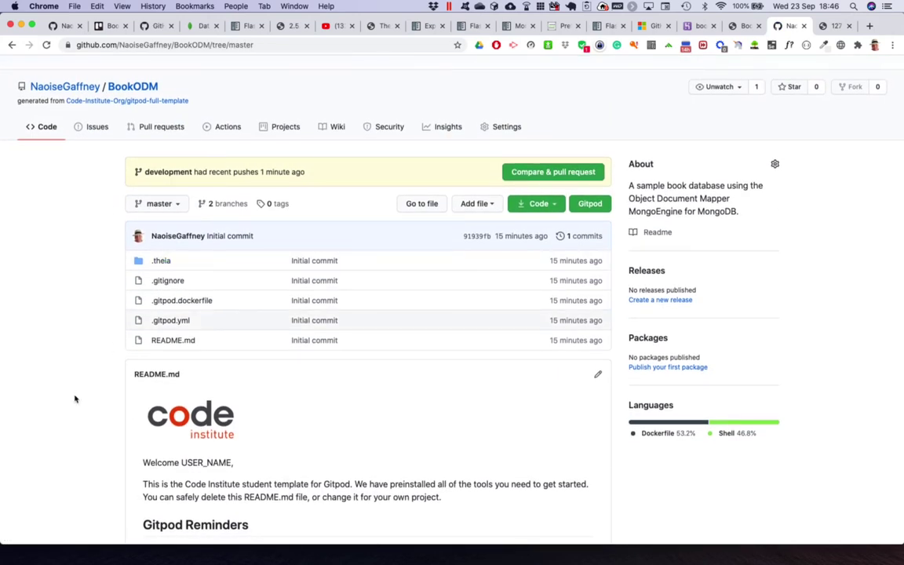
left_click(159, 204)
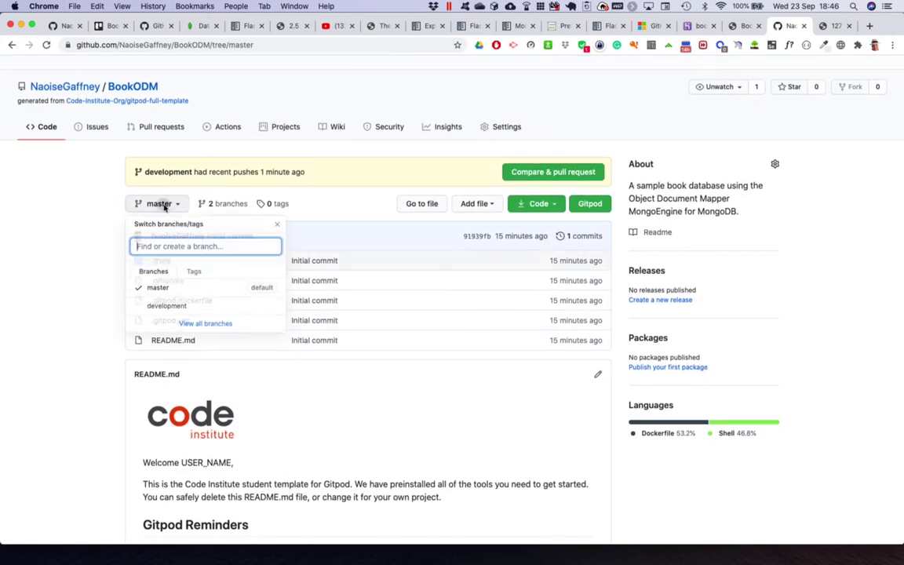
left_click(166, 308)
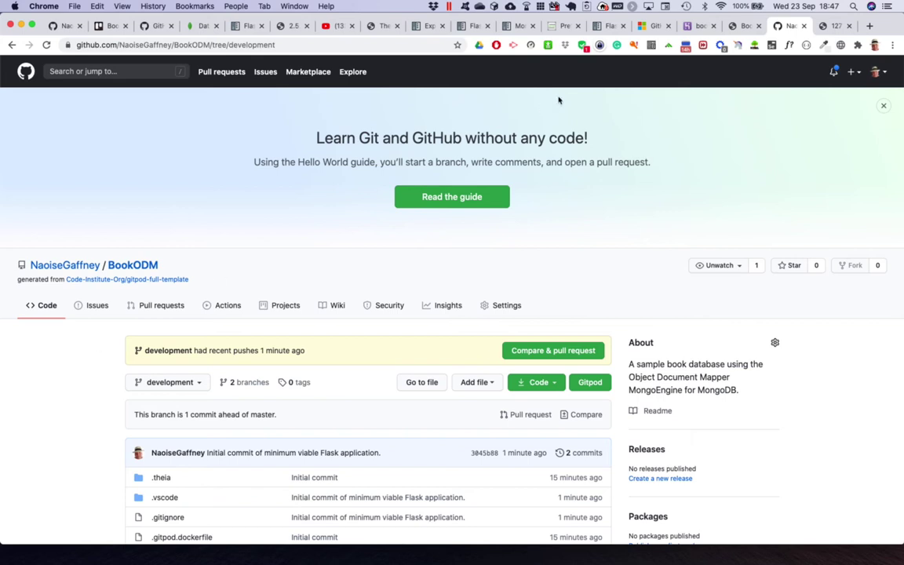
Step: Open the Heroku site in a new browser tab
left_click(870, 26)
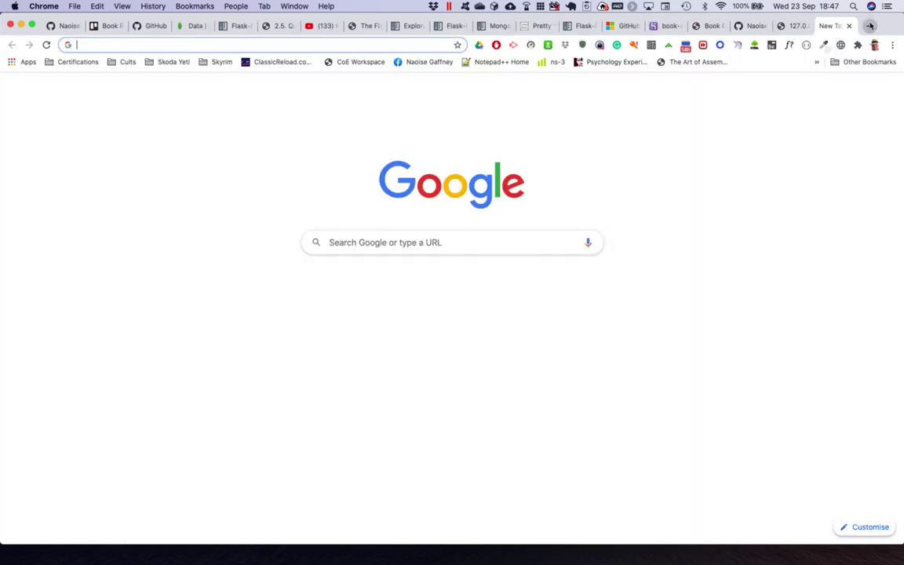
type("her")
key("Return")
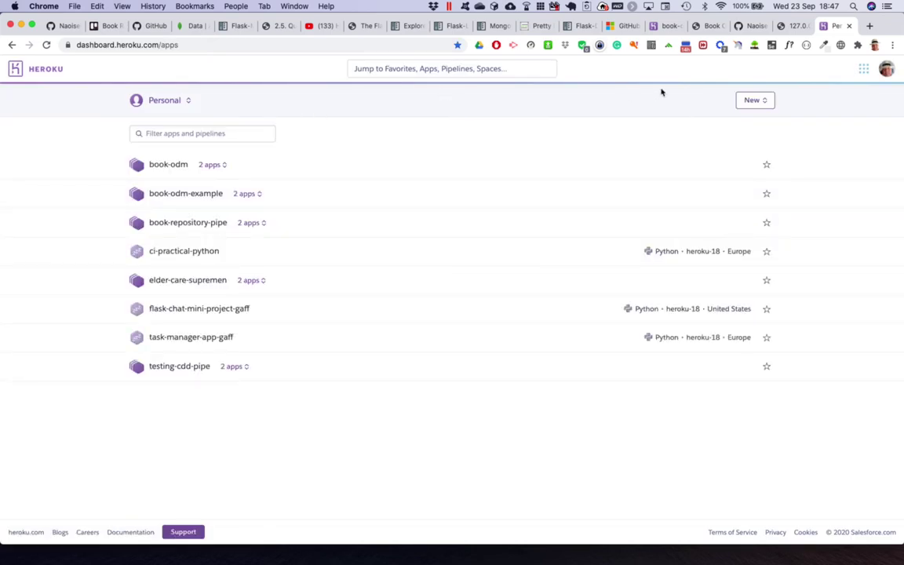
Step: Create a pipeline named book-odm connected to the BookODM GitHub repository
left_click(755, 100)
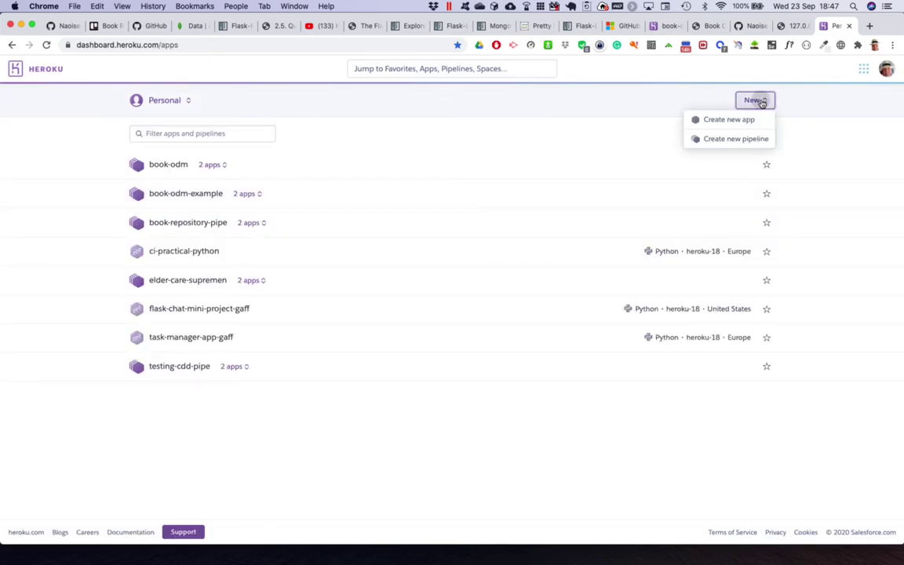
left_click(734, 139)
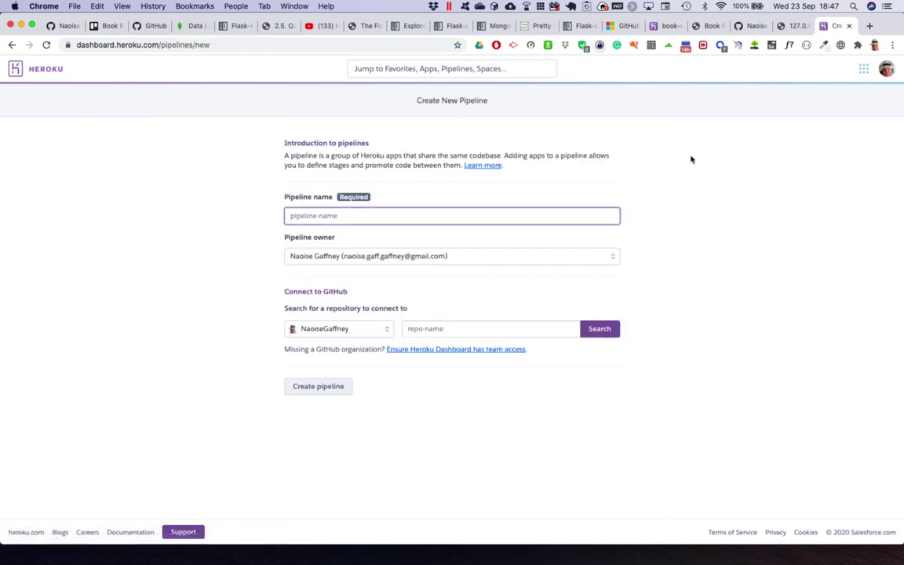
type("book")
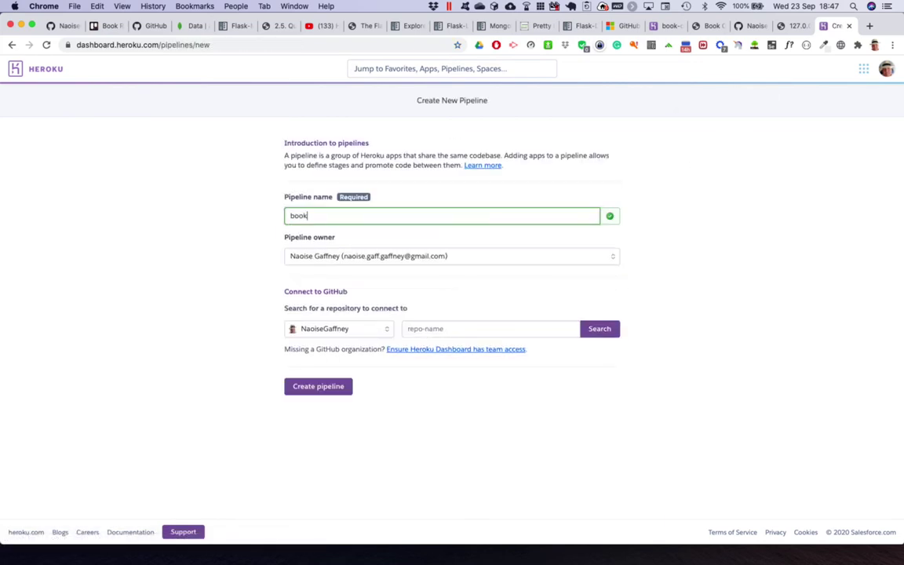
type("-odm")
left_click(440, 327)
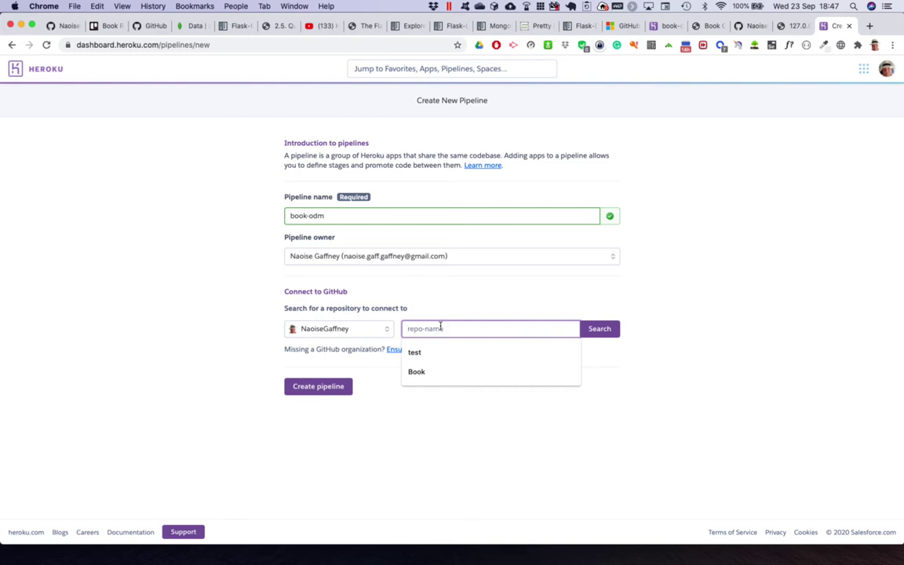
type("Book")
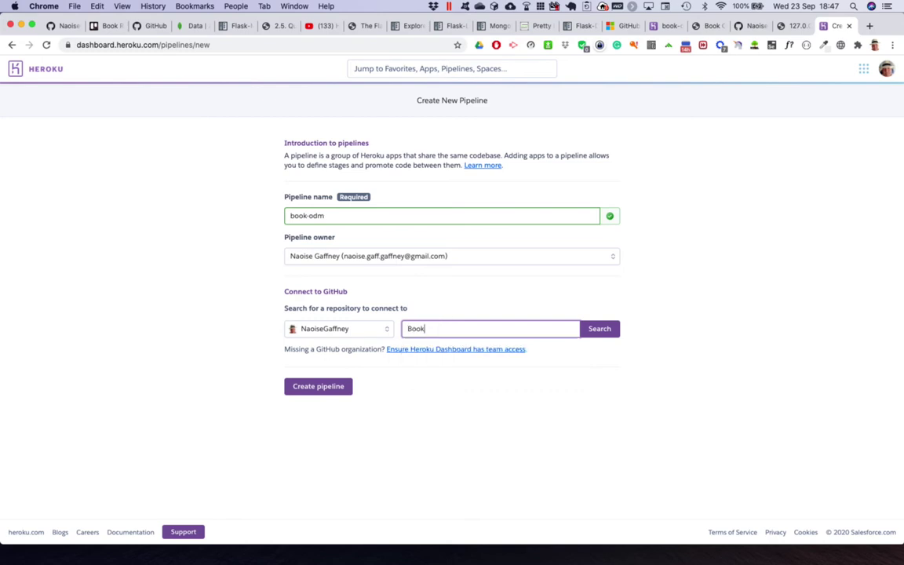
left_click(606, 334)
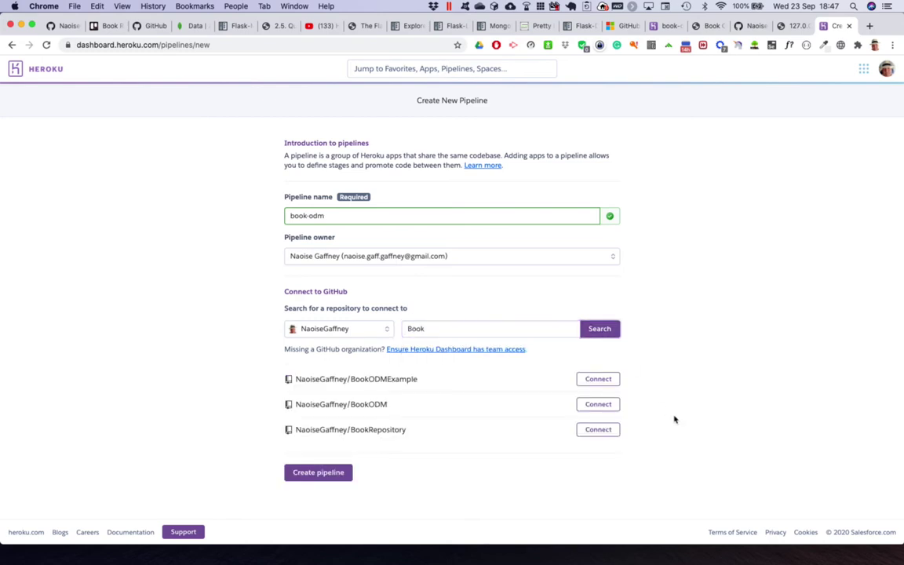
left_click(598, 404)
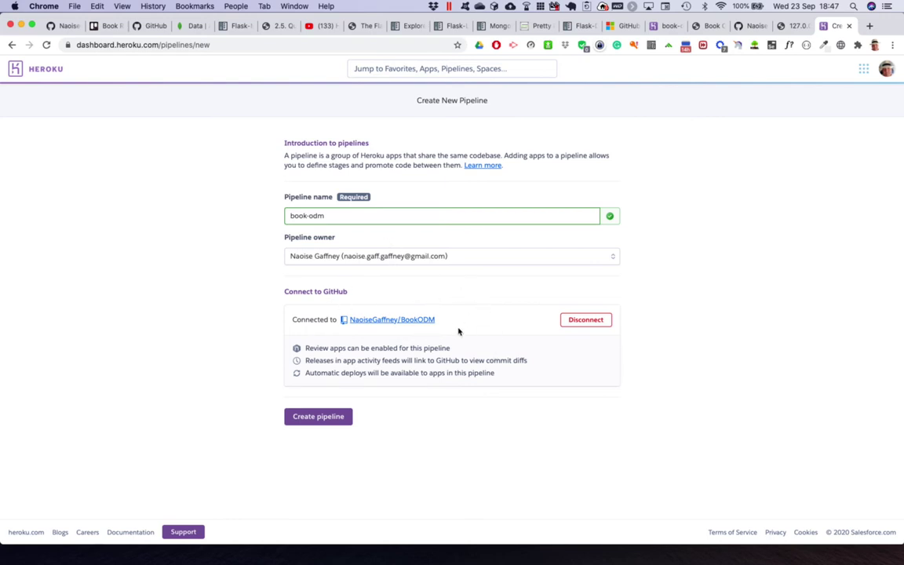
left_click(335, 421)
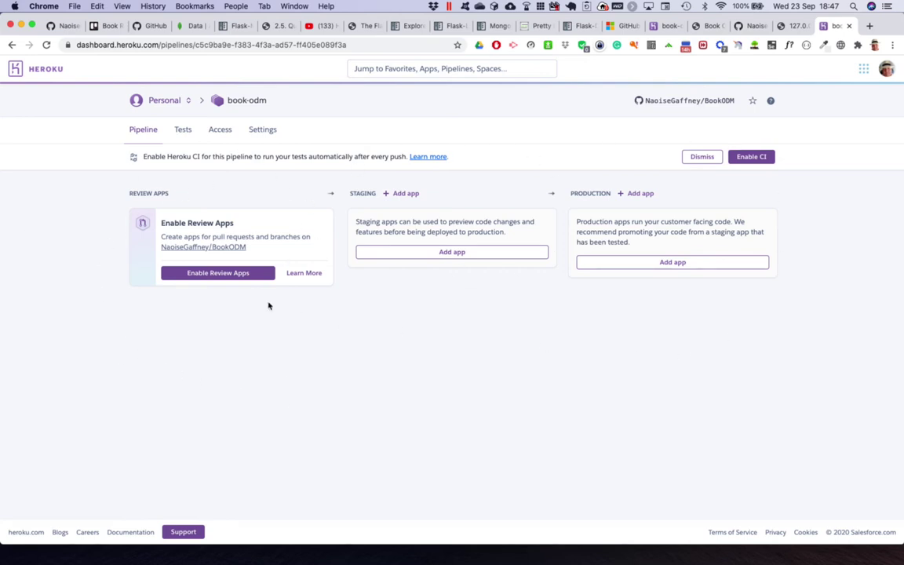
Step: Enable review apps auto-created for pull requests, destroyed after 2 days, hosted in Europe
left_click(189, 276)
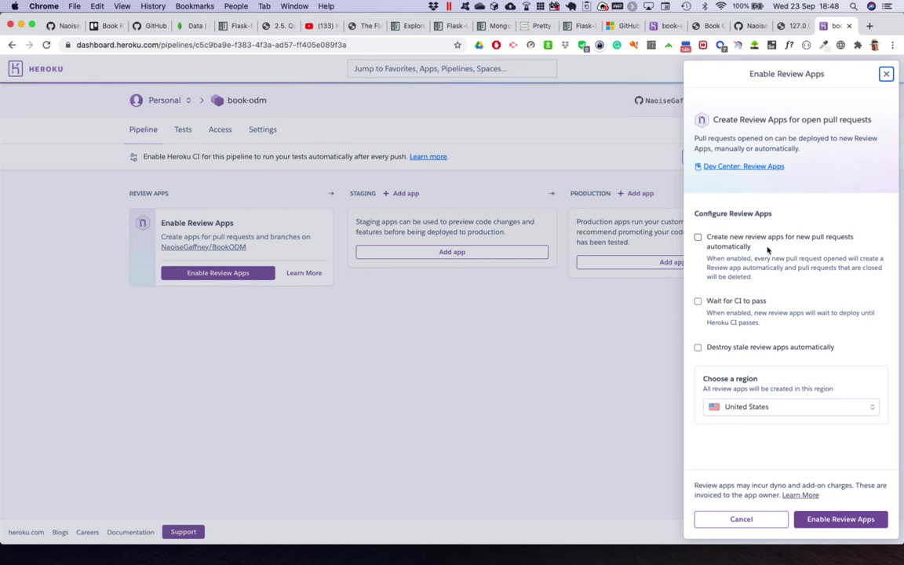
left_click(698, 237)
left_click(767, 348)
left_click(760, 365)
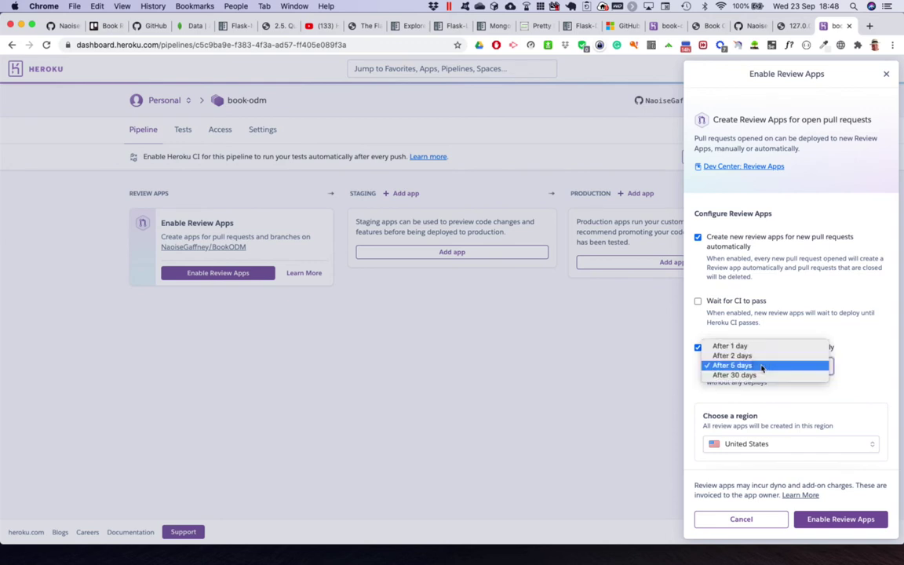
left_click(766, 356)
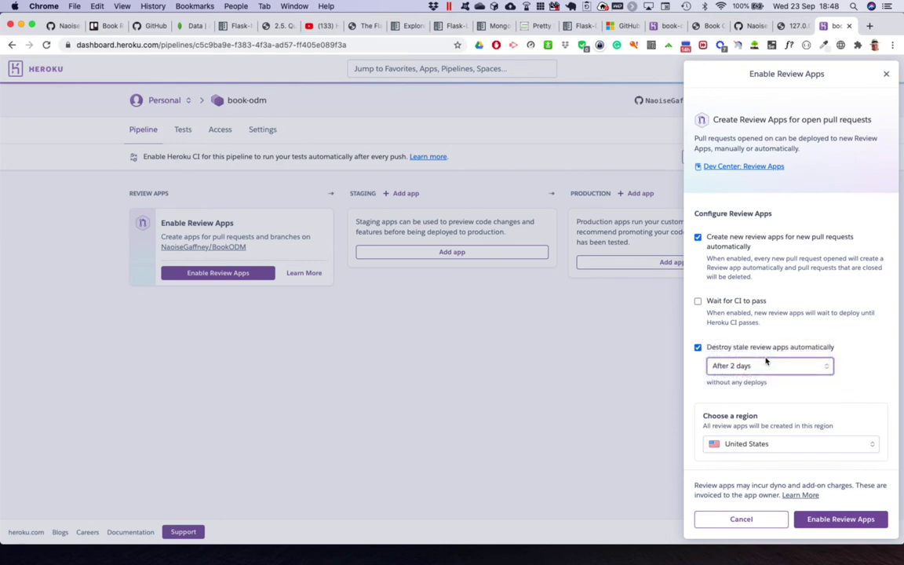
left_click(747, 444)
left_click(742, 455)
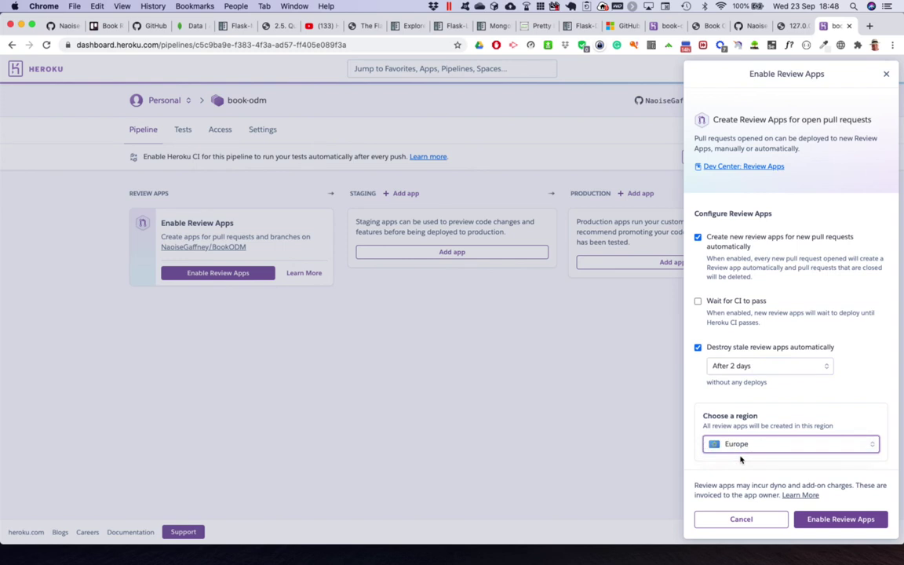
left_click(841, 520)
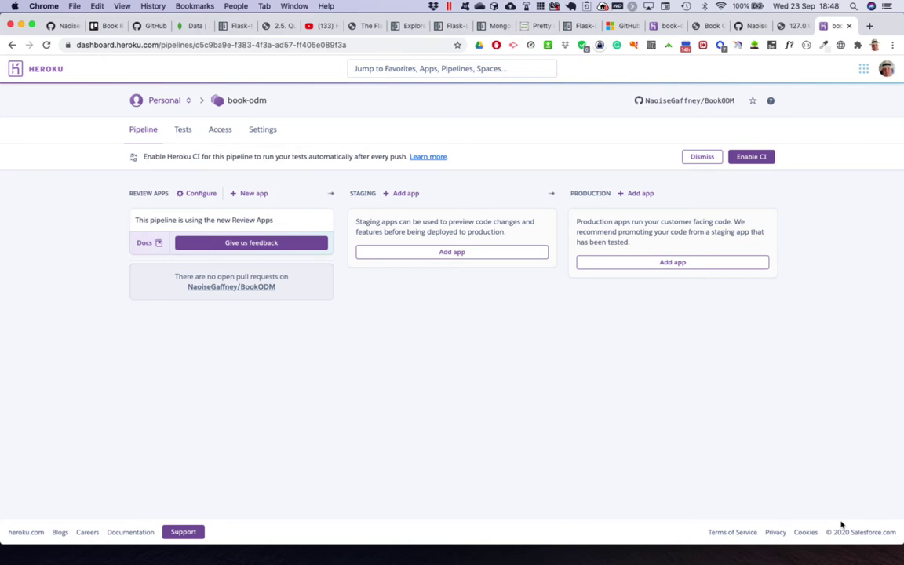
Step: Create a Europe-hosted staging app named book-odm-stag, since book-odm-staging was taken
left_click(406, 194)
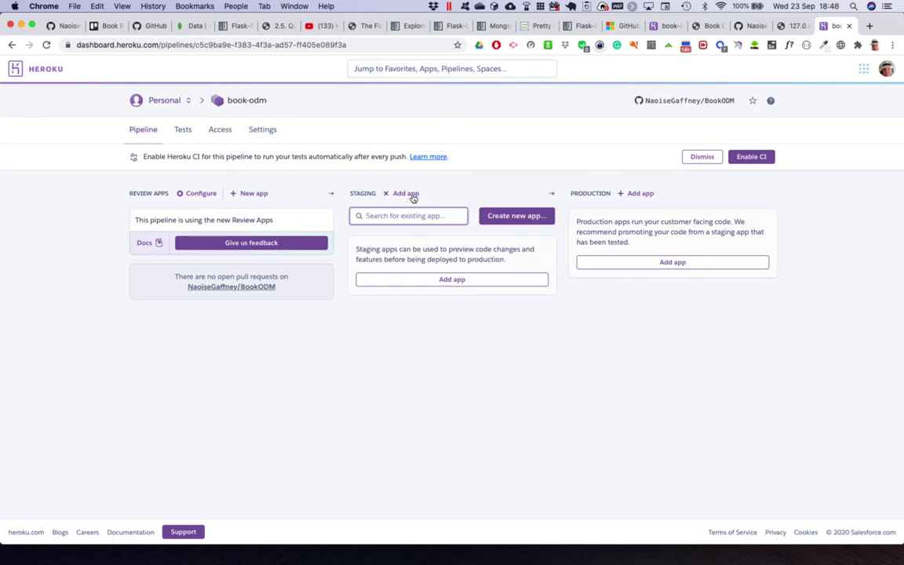
type("book-odm-")
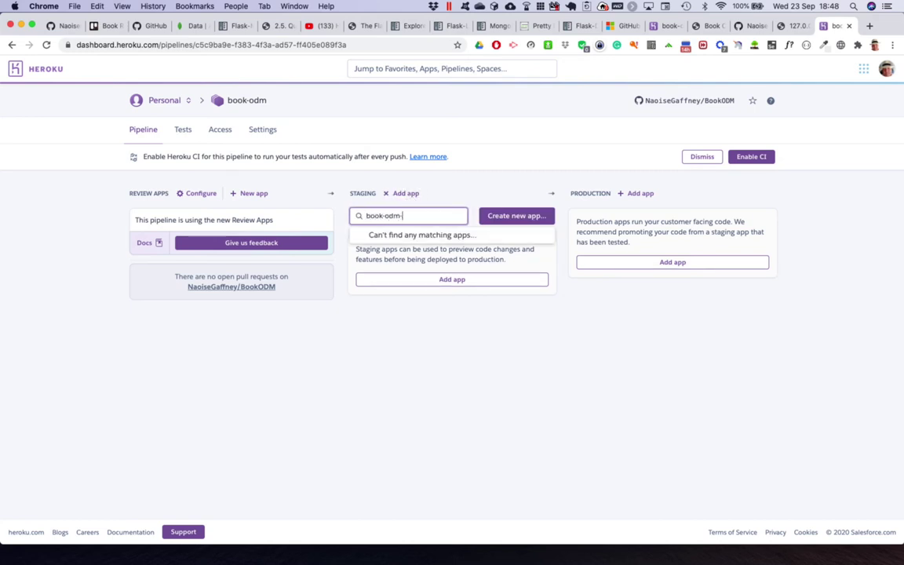
type("staging")
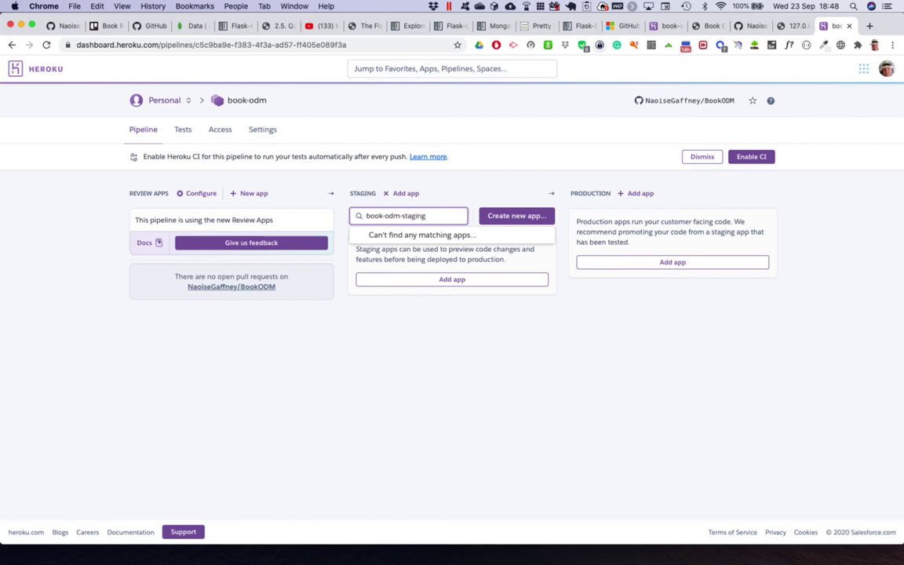
left_click(506, 220)
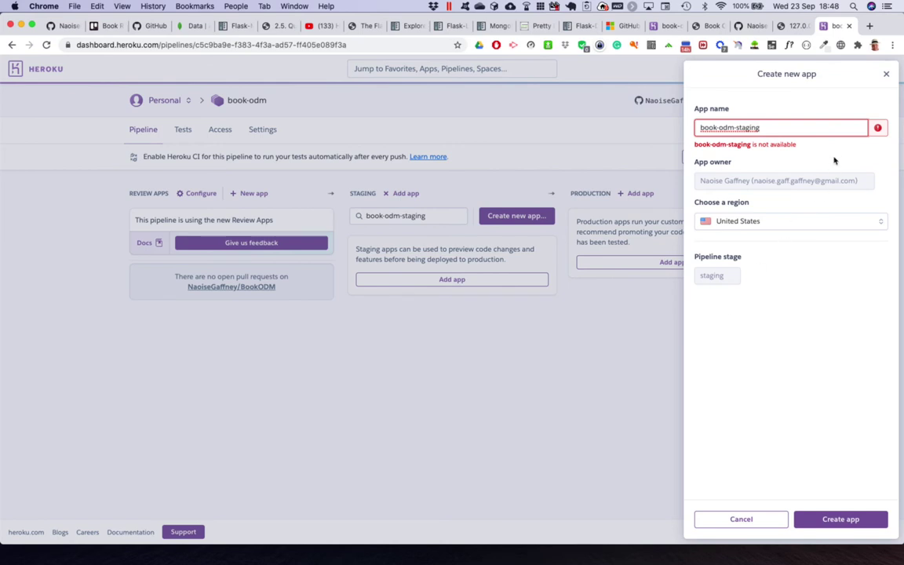
key("BackSpace")
key("BackSpace")
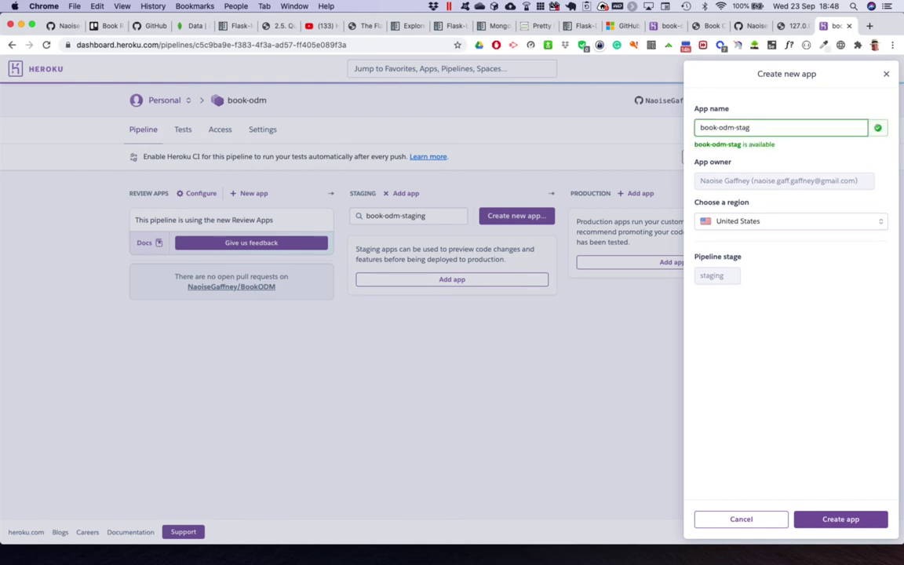
left_click(785, 222)
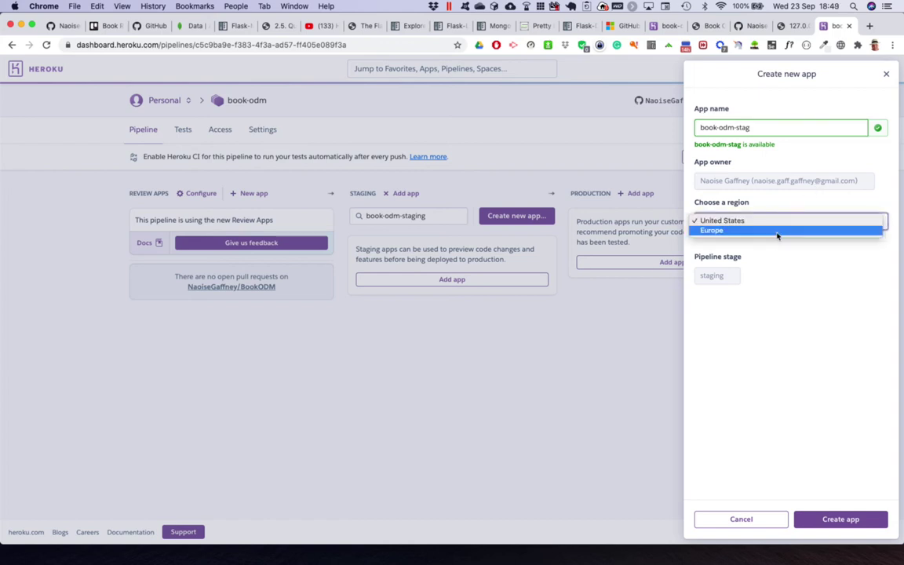
left_click(777, 232)
left_click(847, 526)
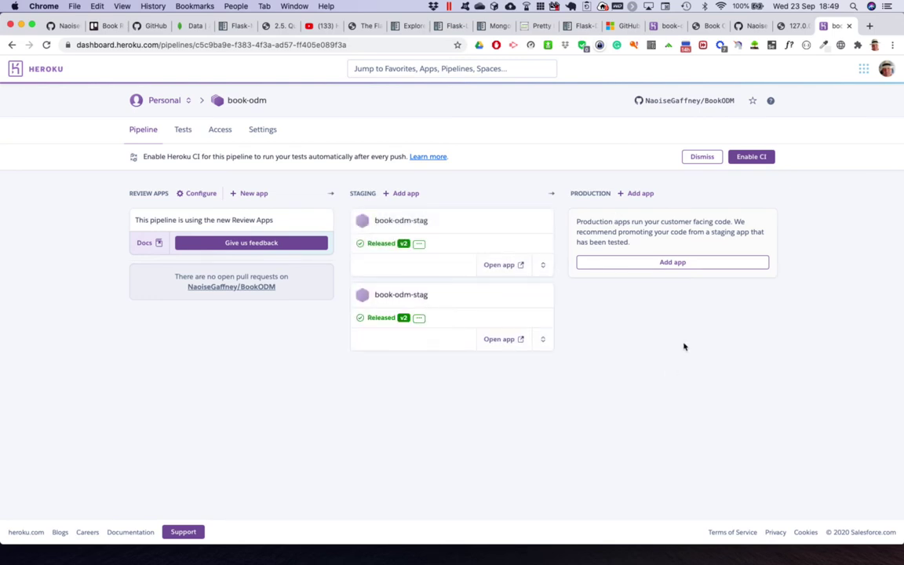
Step: Create the Europe-hosted production app book-odm-prod and reload the pipeline page
left_click(645, 195)
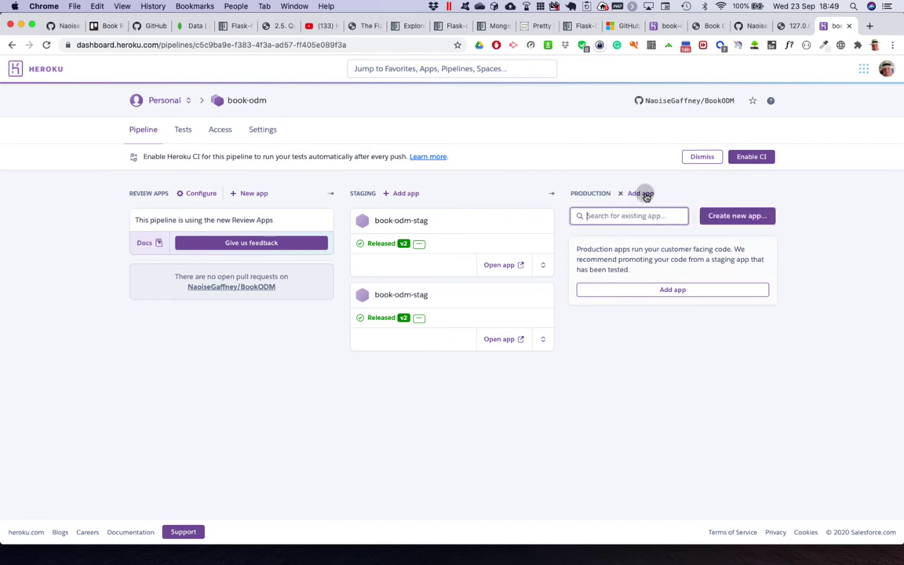
type("b")
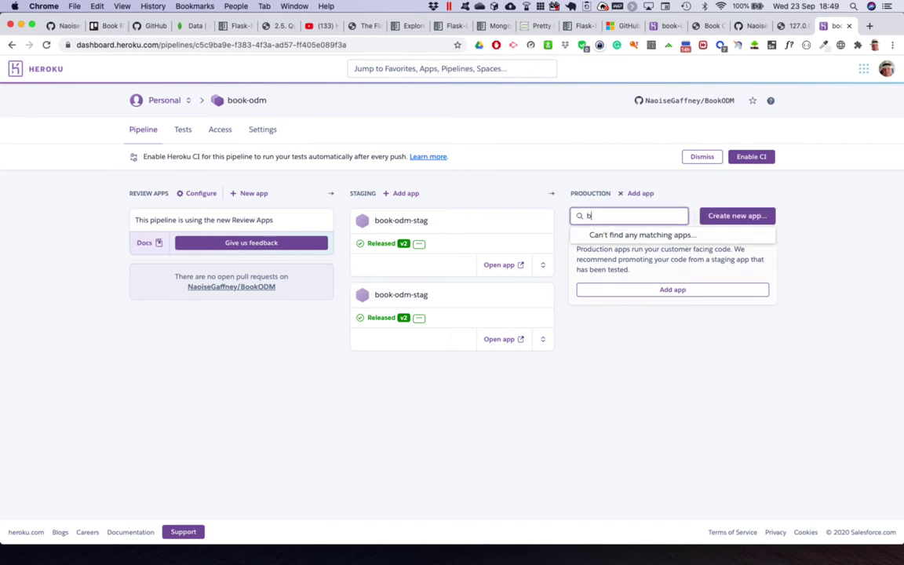
type("ook-odm-prod")
left_click(740, 216)
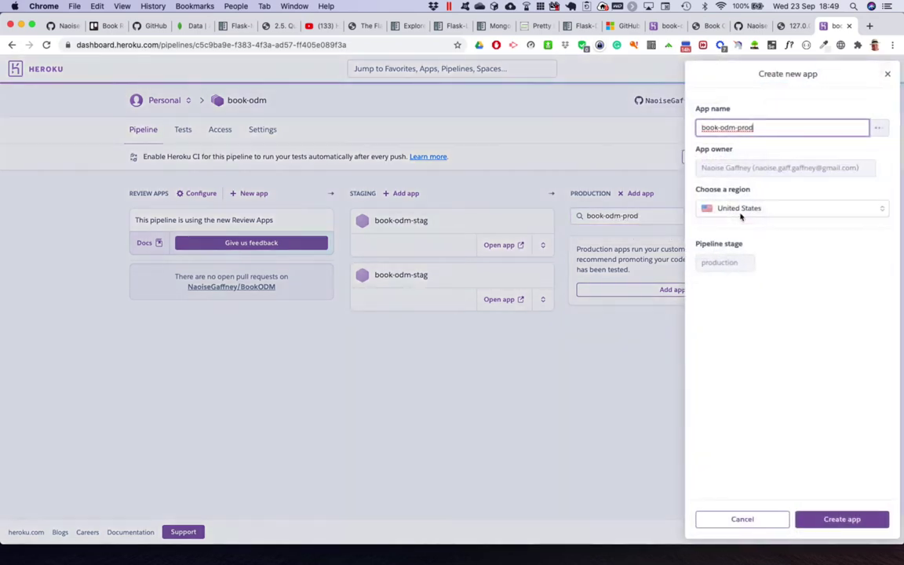
left_click(753, 221)
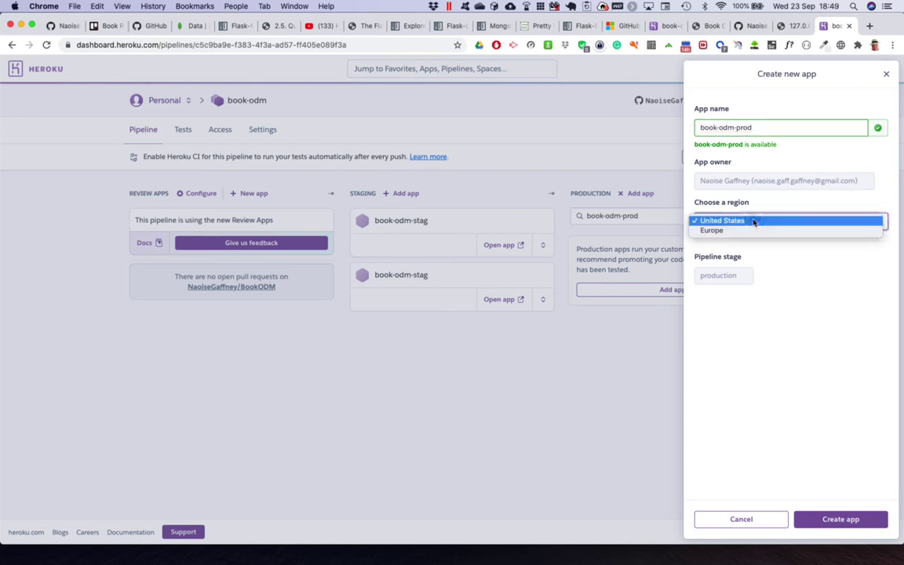
left_click(749, 230)
left_click(826, 519)
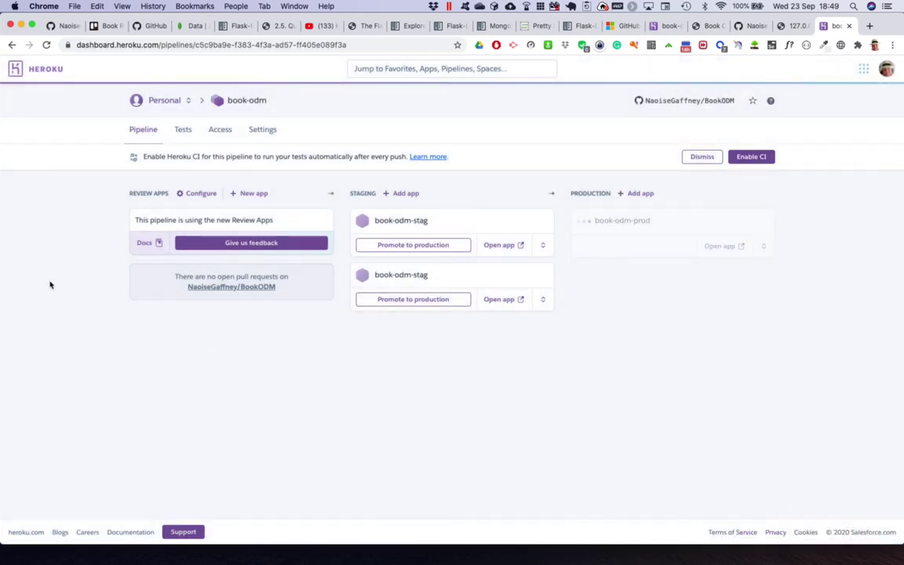
left_click(46, 44)
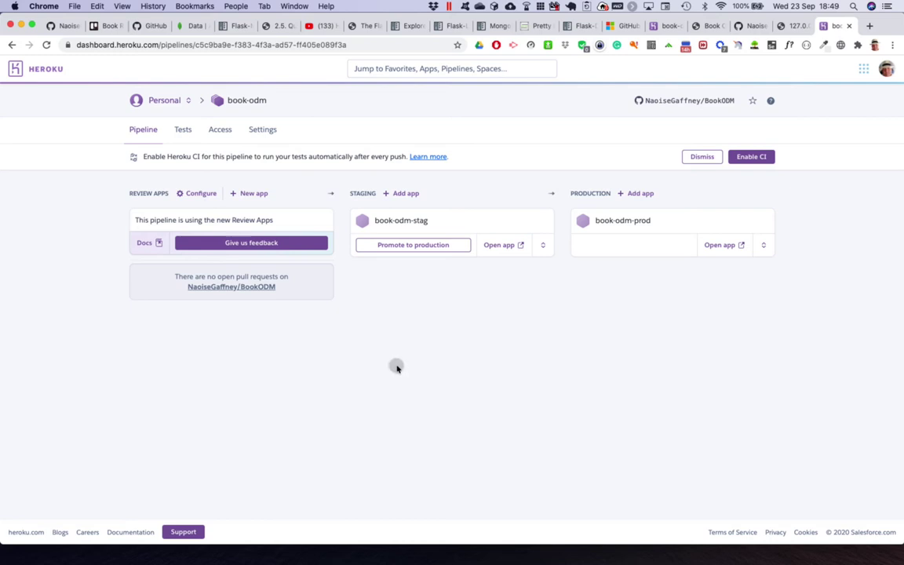
Step: In the pipeline settings, add review app config var SECRET_KEY with a placeholder value
left_click(195, 194)
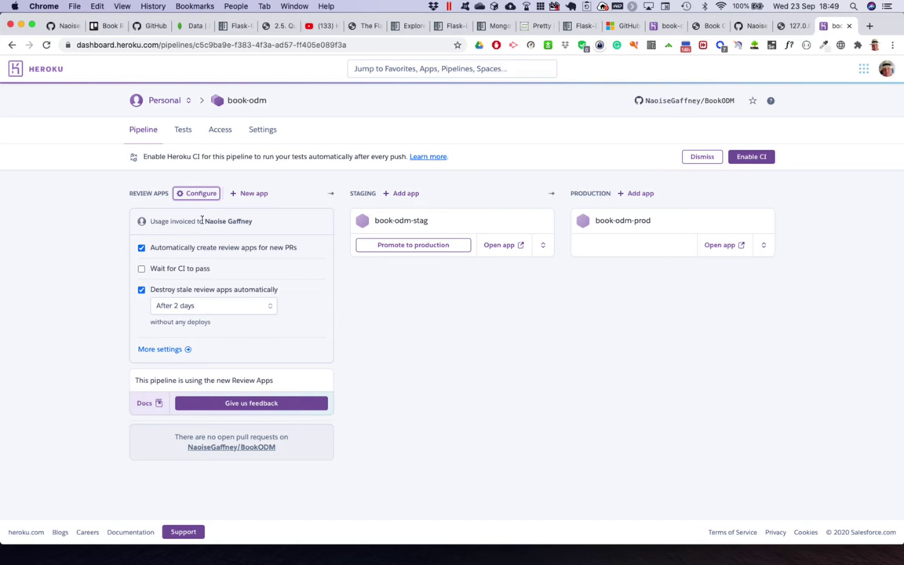
left_click(173, 350)
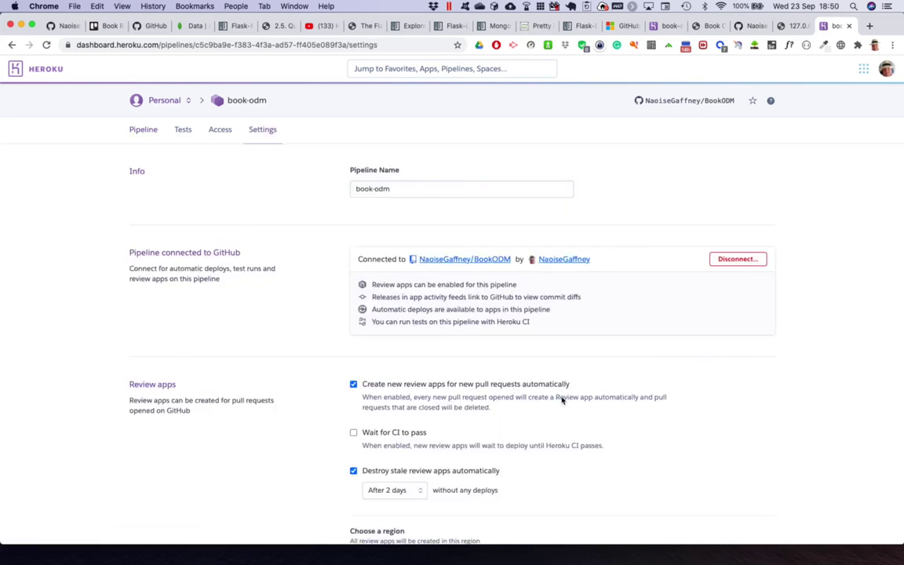
scroll(561, 400, "down", 8)
left_click(410, 354)
left_click(417, 382)
type("SECRET_KEY")
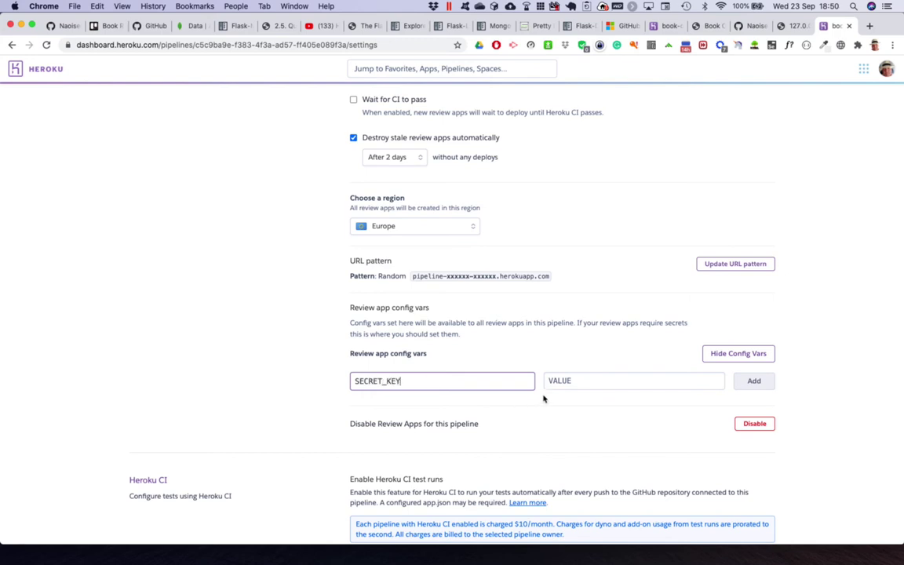
left_click(572, 378)
type("This")
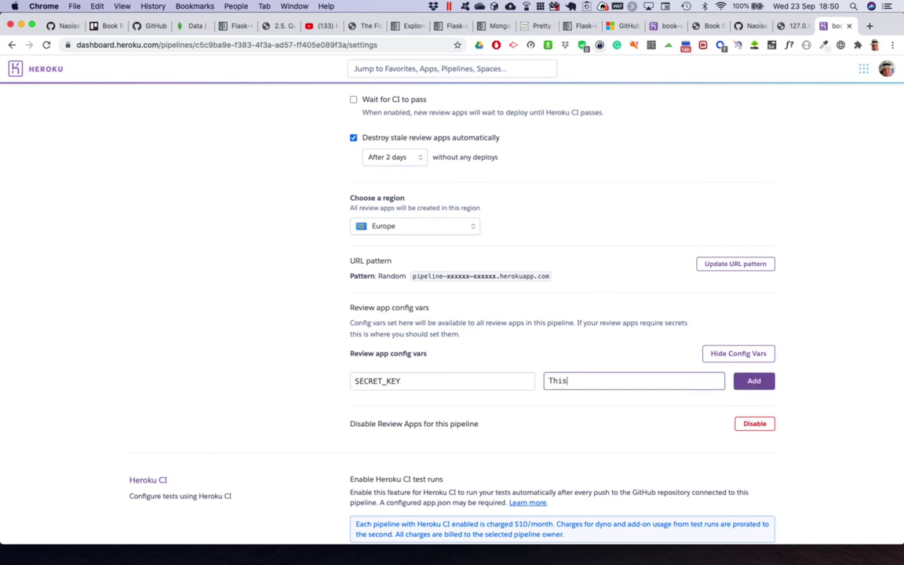
type("IsNotSecret")
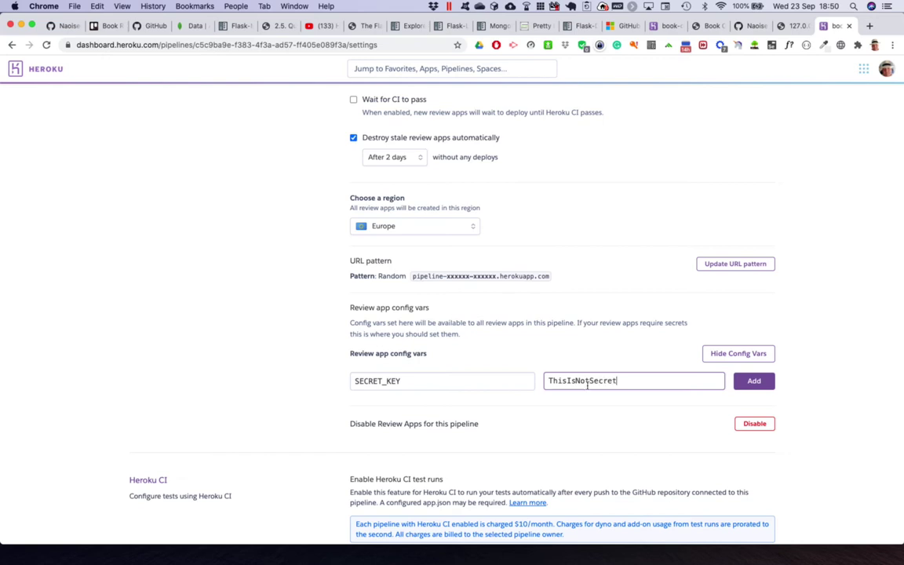
left_click(766, 383)
Step: Add a second review app config var, MONGO_URI_BOOKODM, with a placeholder value
left_click(385, 410)
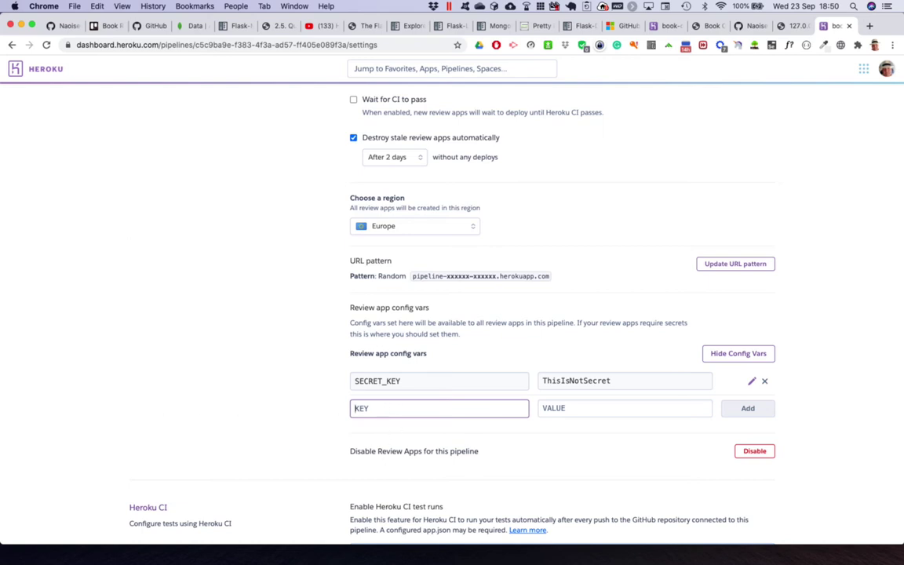
key("super+Tab")
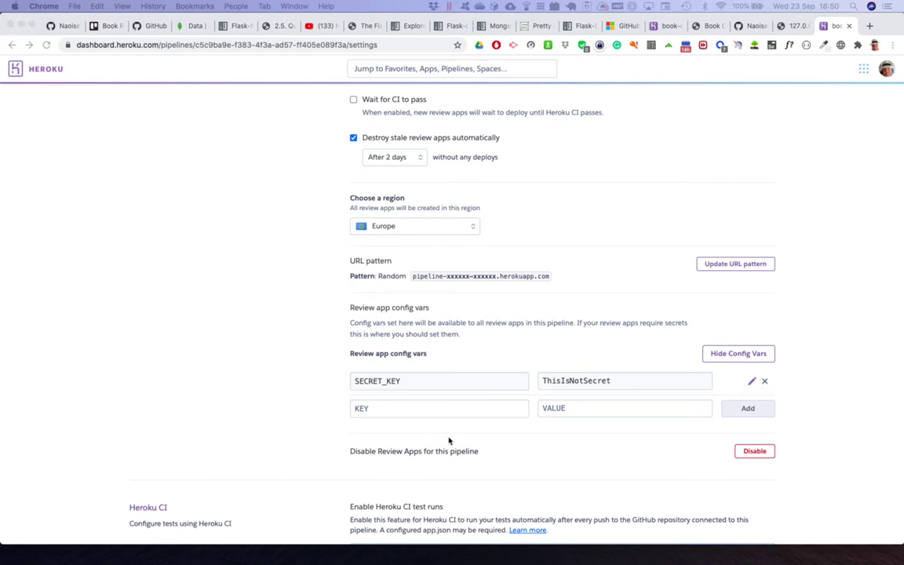
left_click(439, 416)
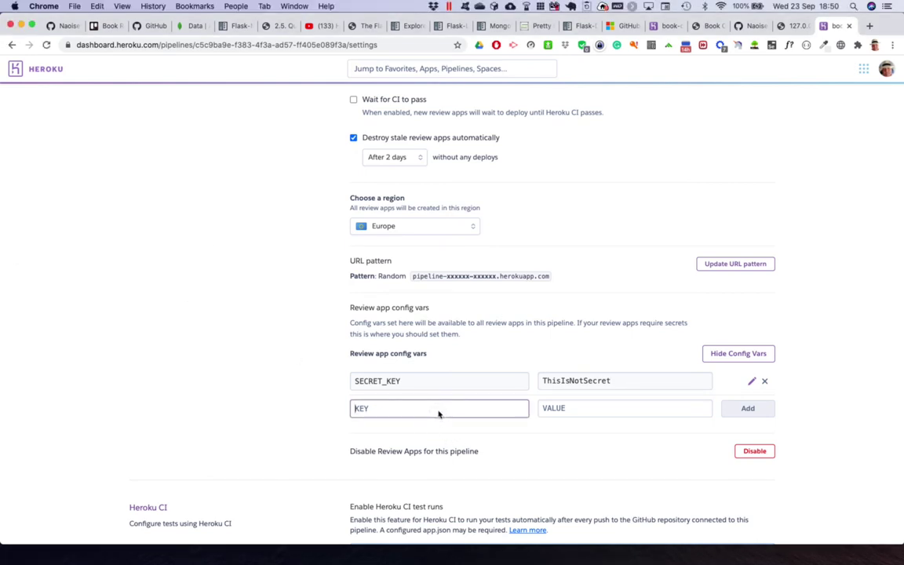
type("MONGO_URI_BOOKODM")
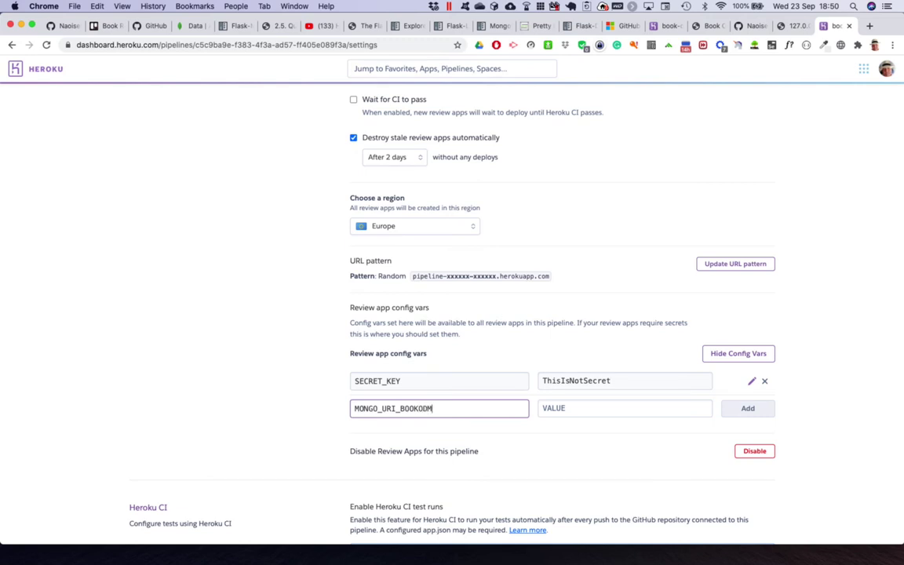
key("Tab")
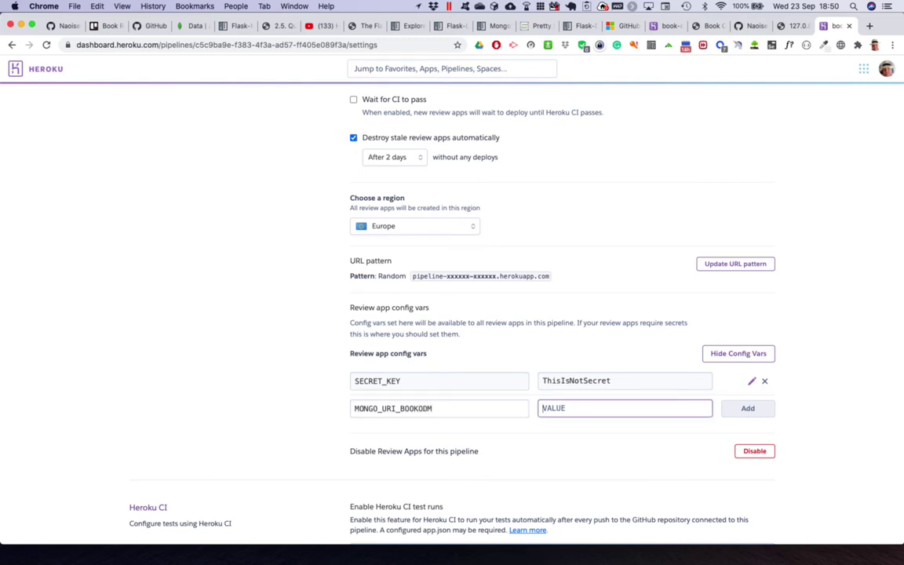
type("qwwwww")
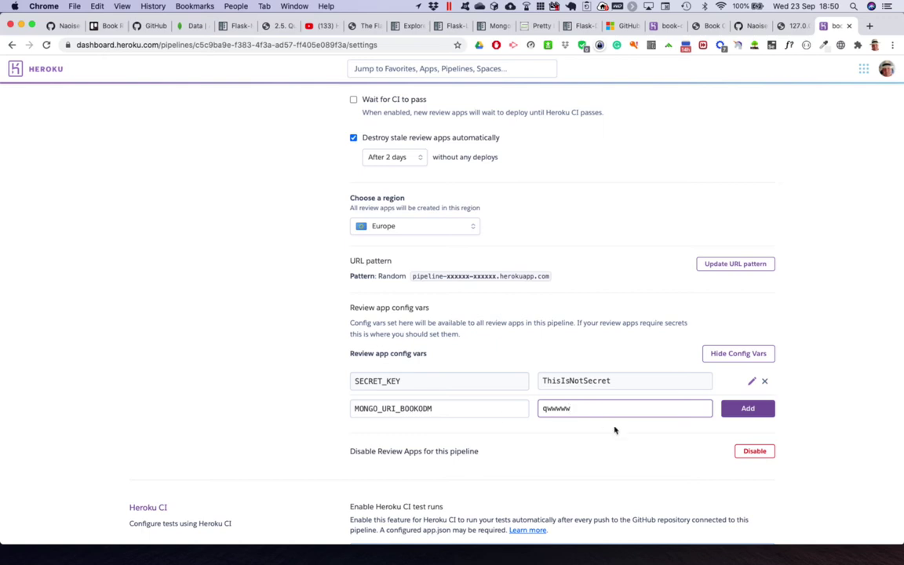
left_click(739, 415)
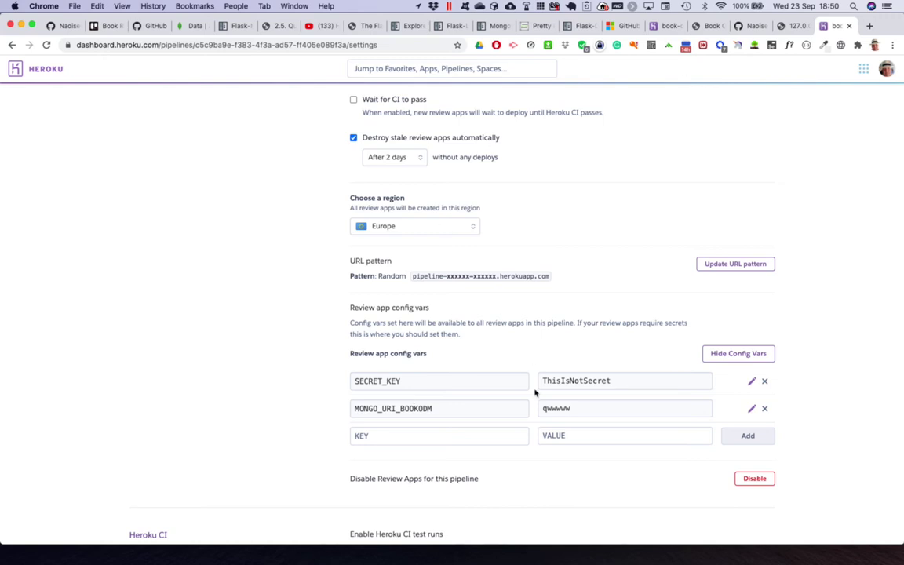
scroll(534, 393, "up", 10)
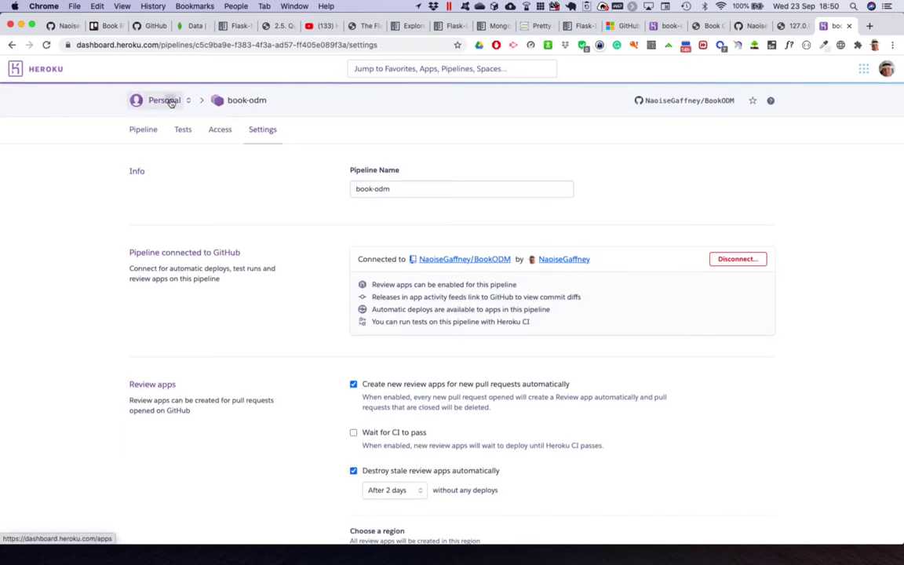
Step: Go from the Personal apps list through the book-odm pipeline to the book-odm-stag app
left_click(170, 103)
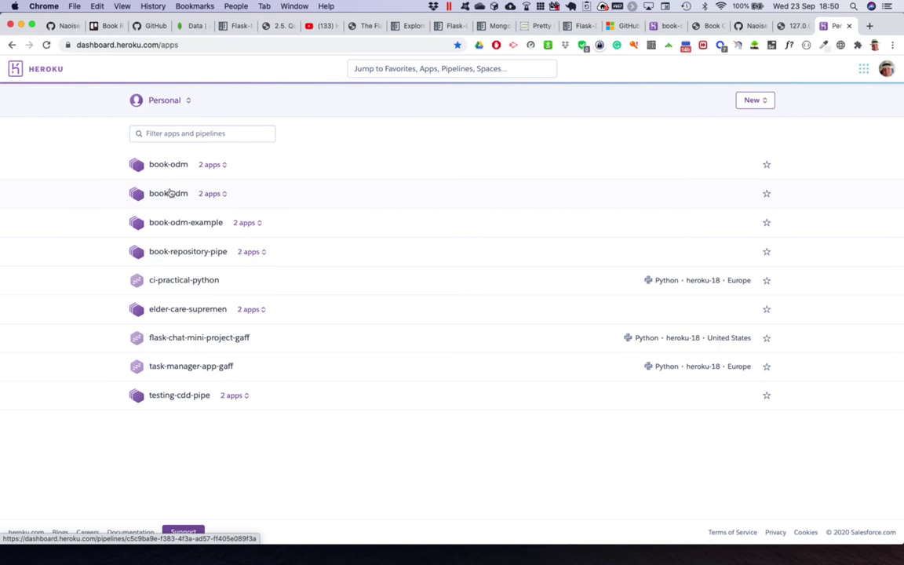
left_click(46, 45)
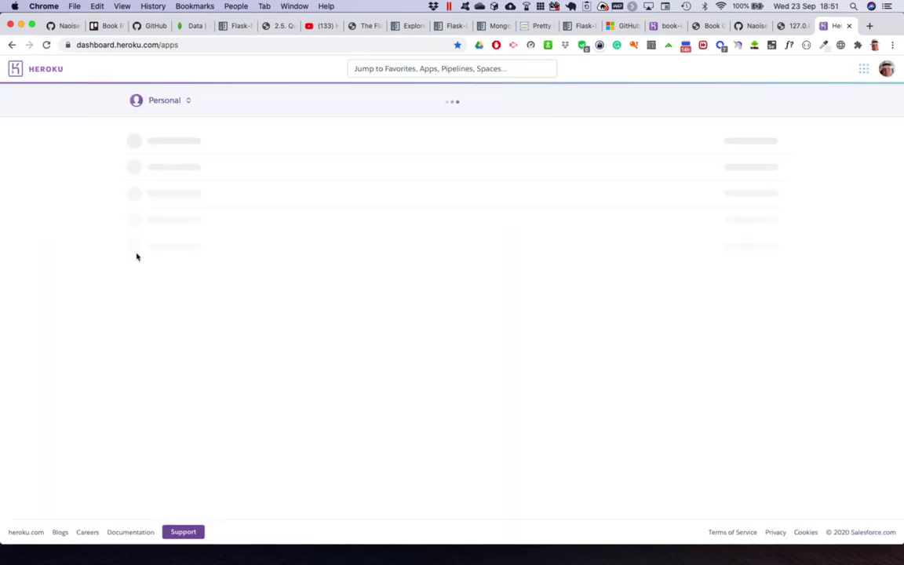
left_click(177, 194)
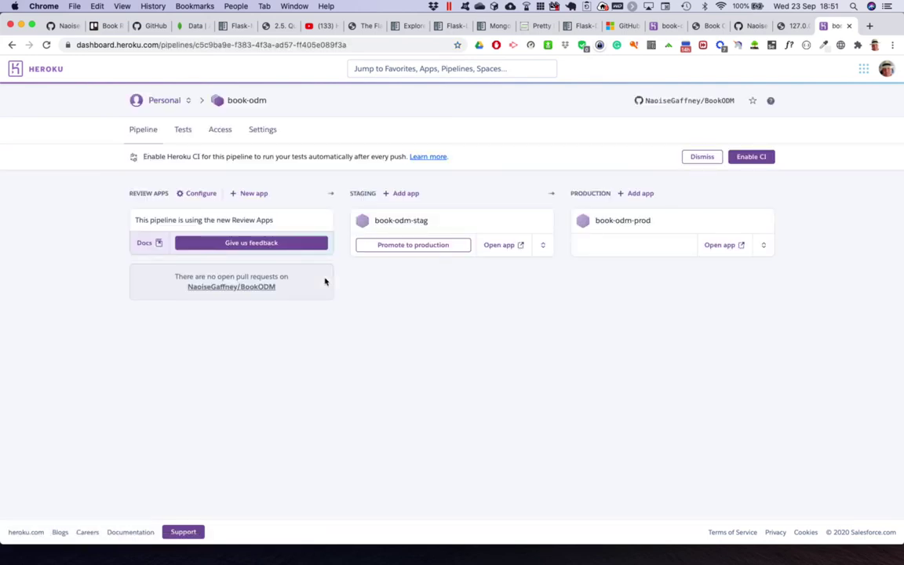
left_click(400, 219)
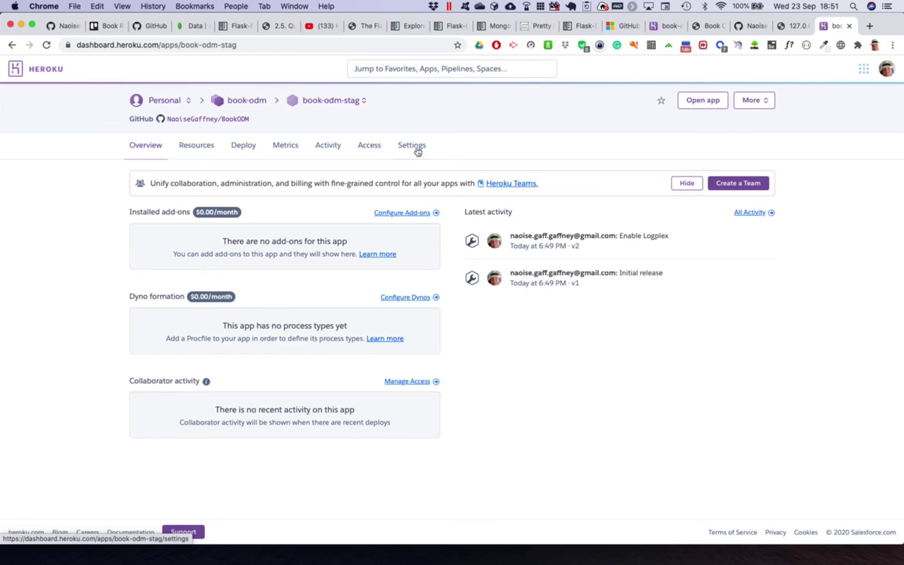
Step: Add a SECRET_KEY config var with a placeholder value to book-odm-stag's settings
left_click(415, 148)
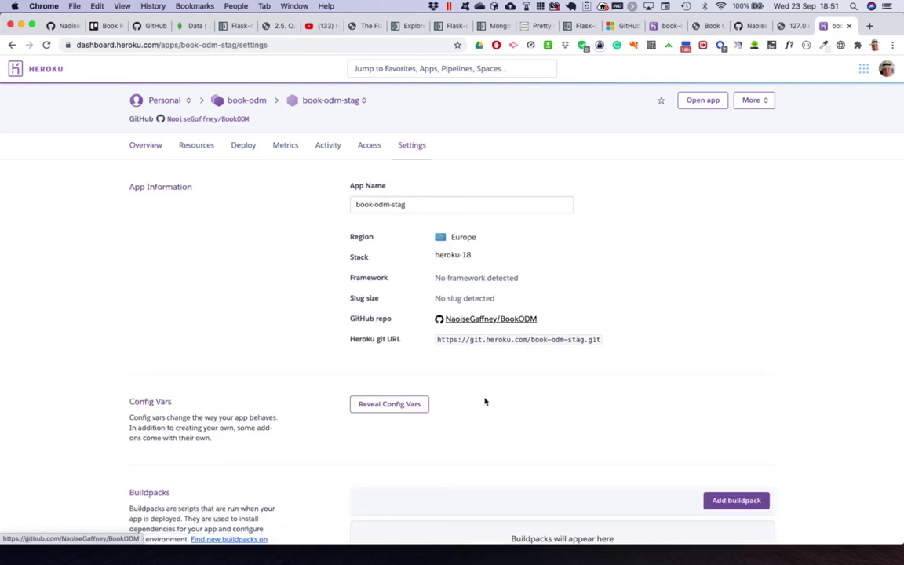
left_click(416, 406)
scroll(393, 463, "down", 3)
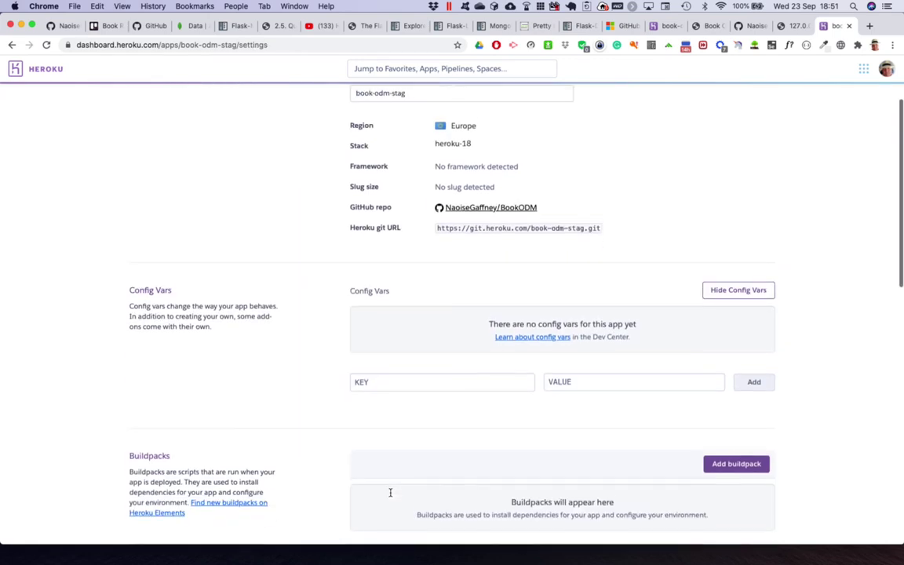
left_click(426, 370)
type("SECRET")
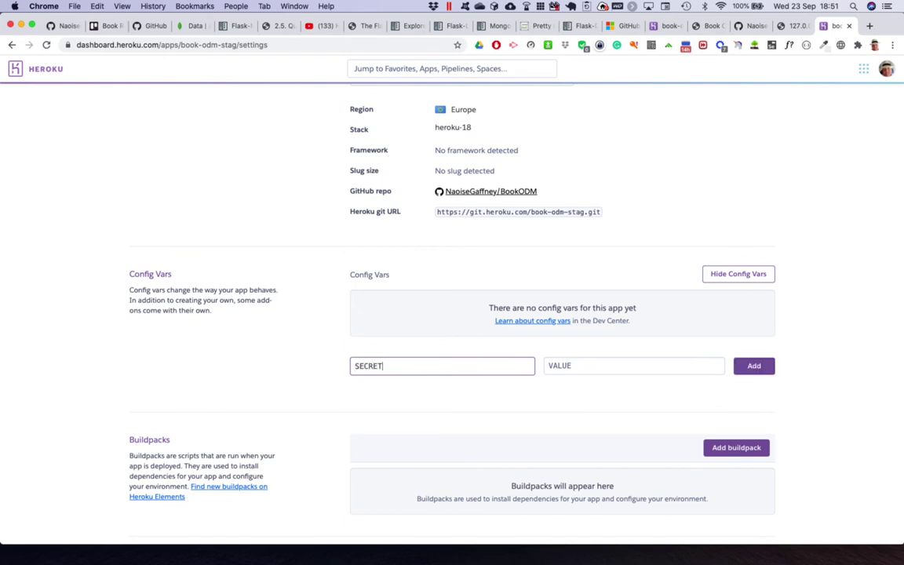
type("_KEY")
key("Tab")
type("THIS")
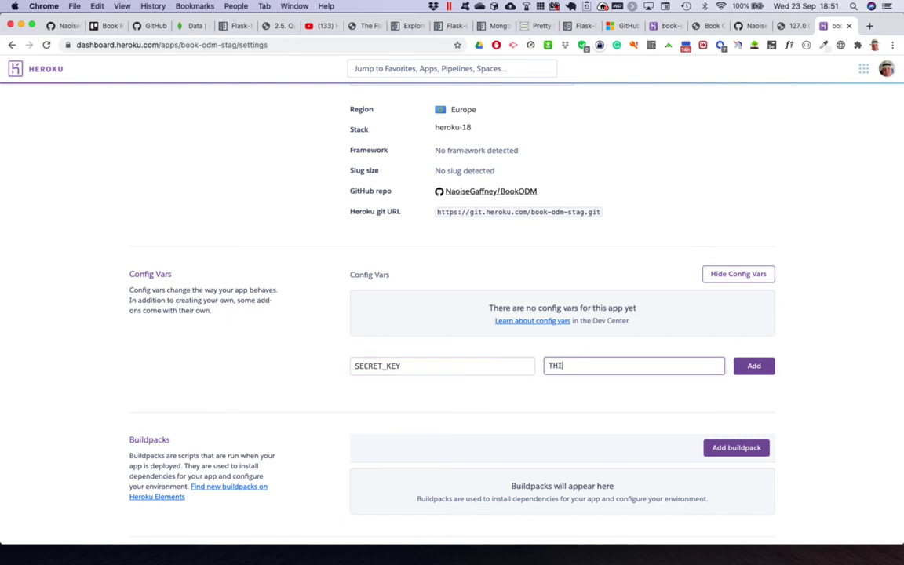
key("BackSpace")
key("BackSpace")
key("BackSpace")
key("BackSpace")
type("SECRET")
left_click(753, 367)
Step: Add a MONGO_URI_BOOKODM config var to book-odm-stag, leaving its value empty
left_click(472, 332)
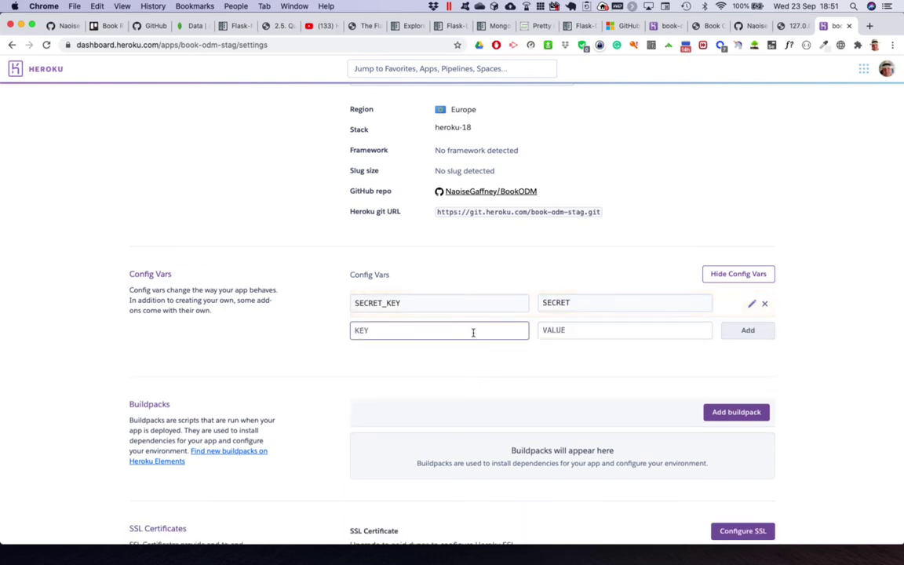
type("MONGO")
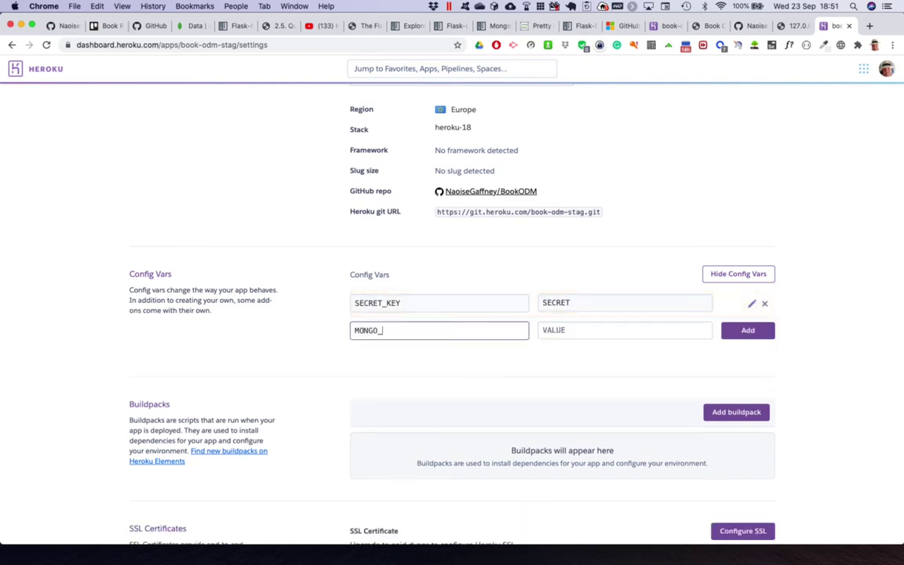
type("_URI_BOOKODM")
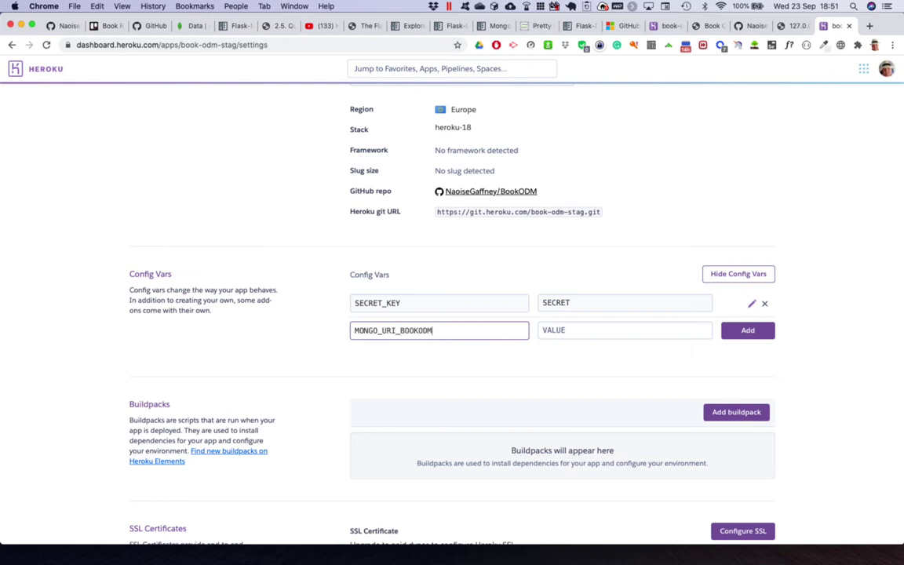
left_click(755, 332)
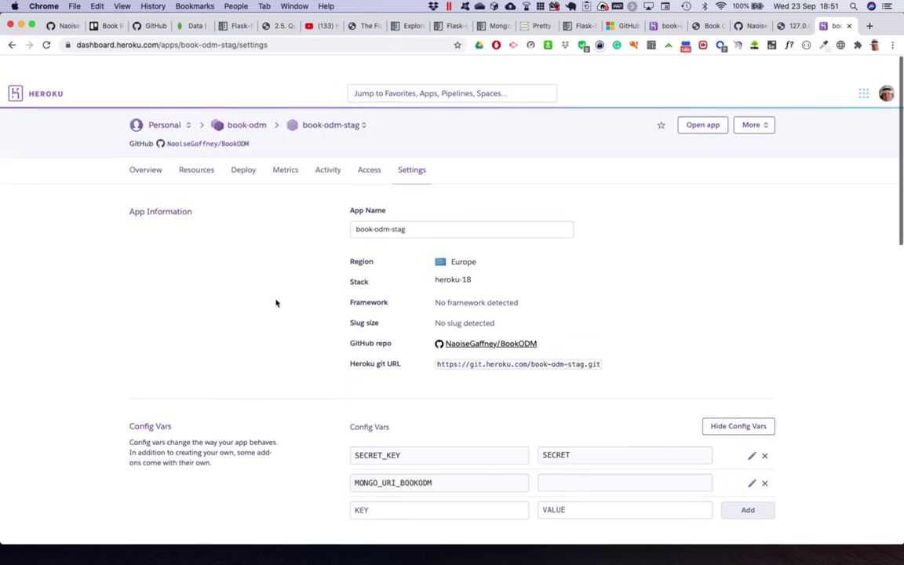
scroll(276, 302, "up", 5)
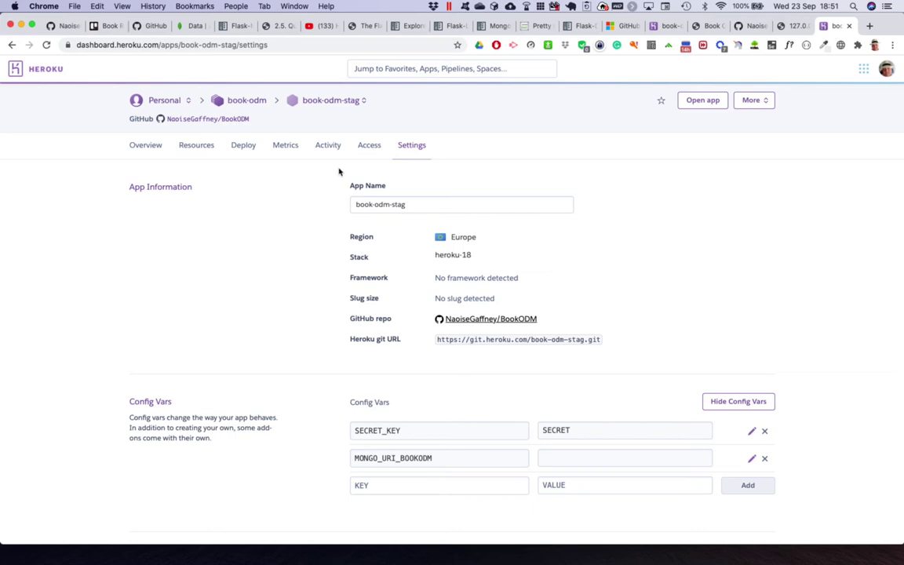
Step: Enable automatic deploys from the master branch on book-odm-stag's Deploy tab
left_click(244, 145)
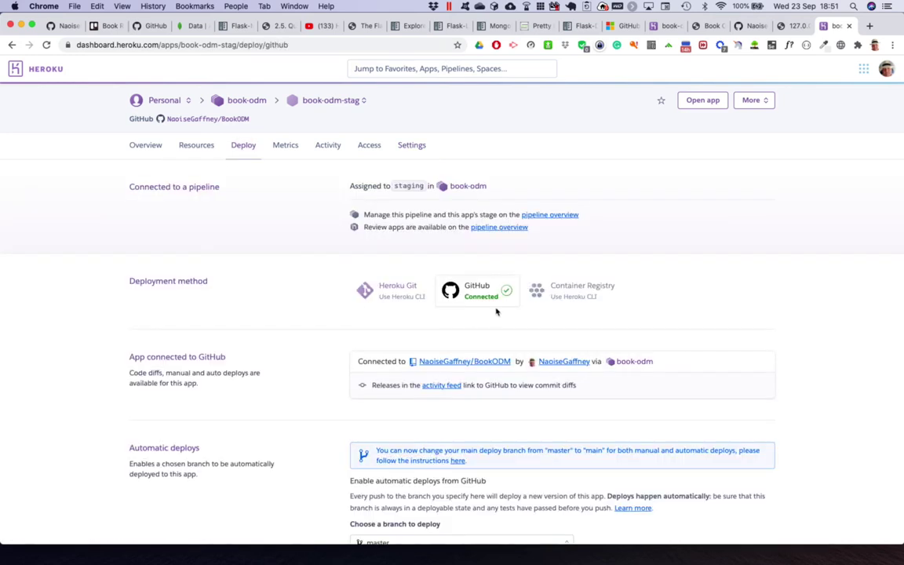
scroll(515, 337, "down", 4)
scroll(514, 331, "down", 2)
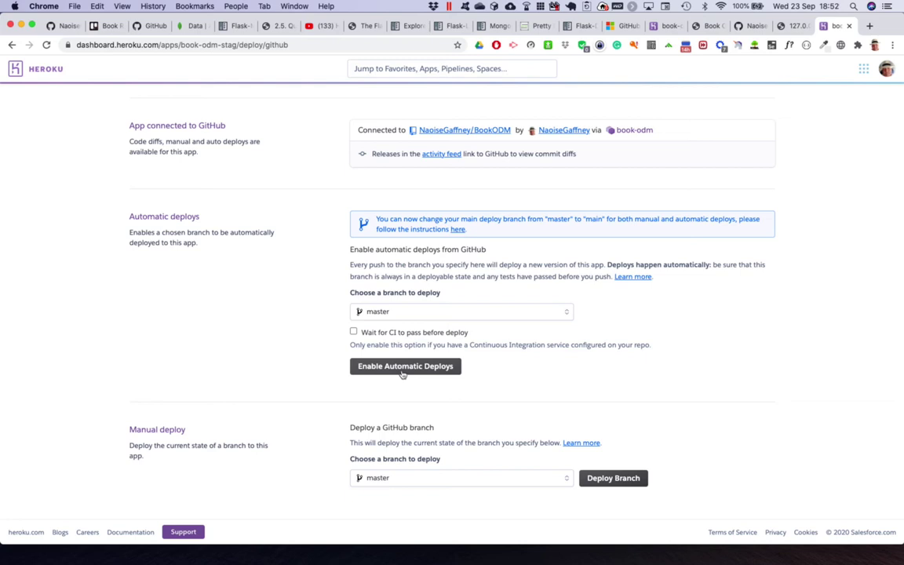
left_click(402, 366)
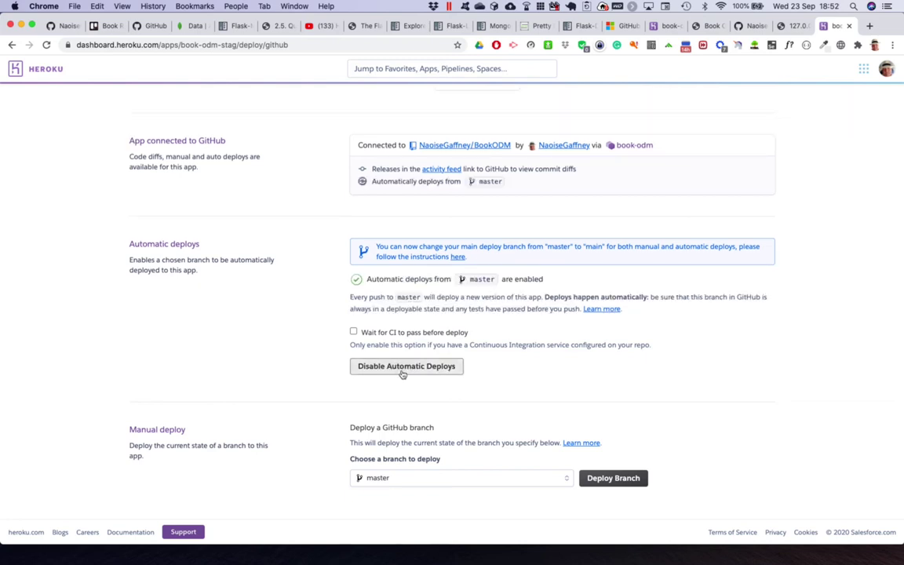
scroll(498, 388, "down", 1)
scroll(498, 388, "up", 5)
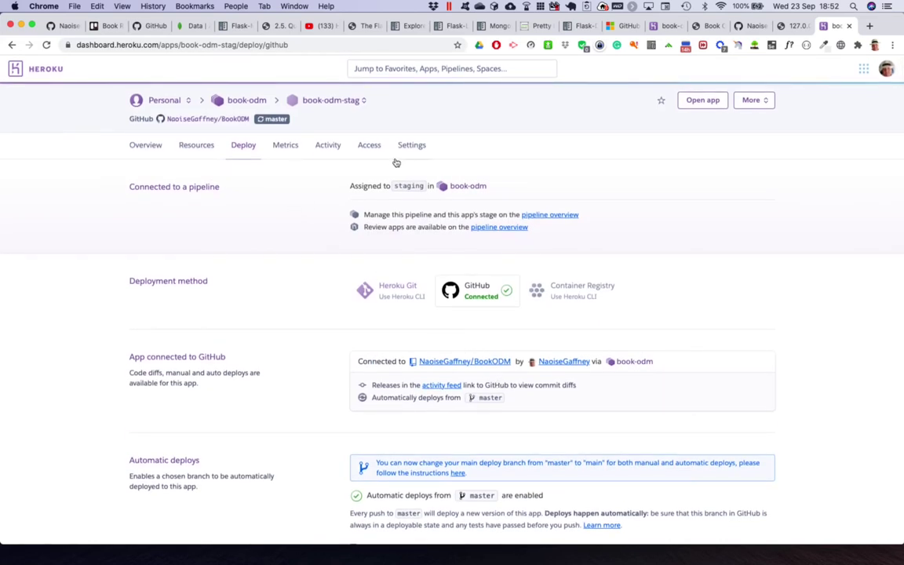
left_click(326, 106)
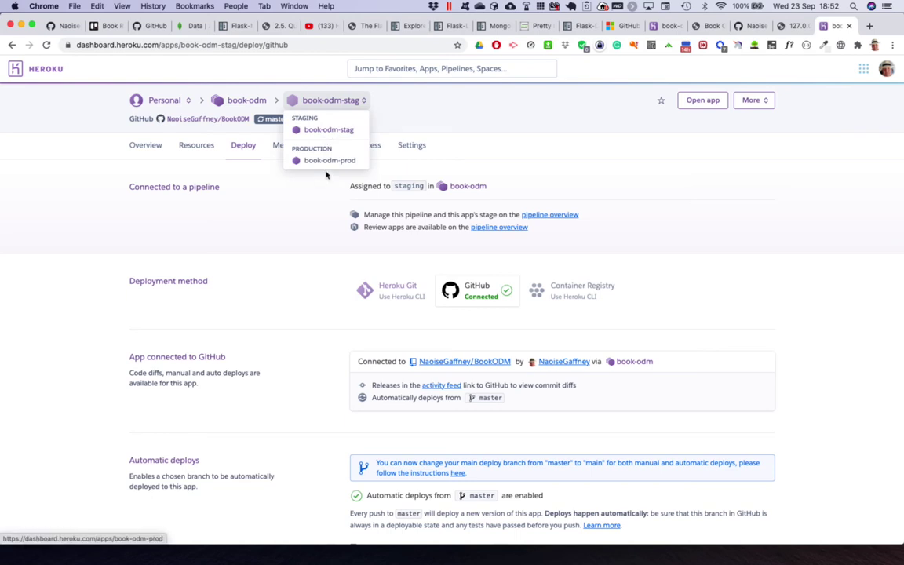
Step: Open book-odm-prod's settings and add a SECRET_KEY config var with a placeholder value
left_click(243, 108)
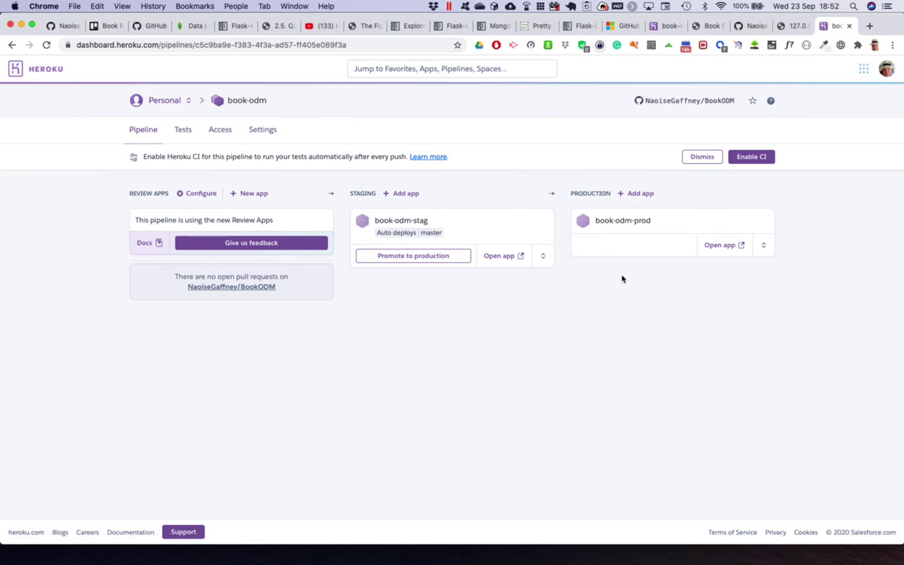
left_click(626, 222)
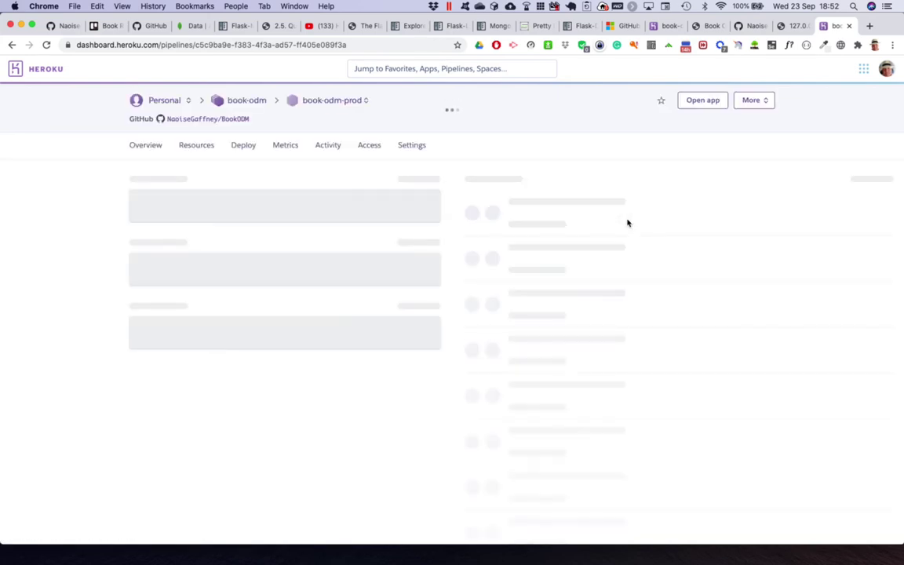
left_click(417, 152)
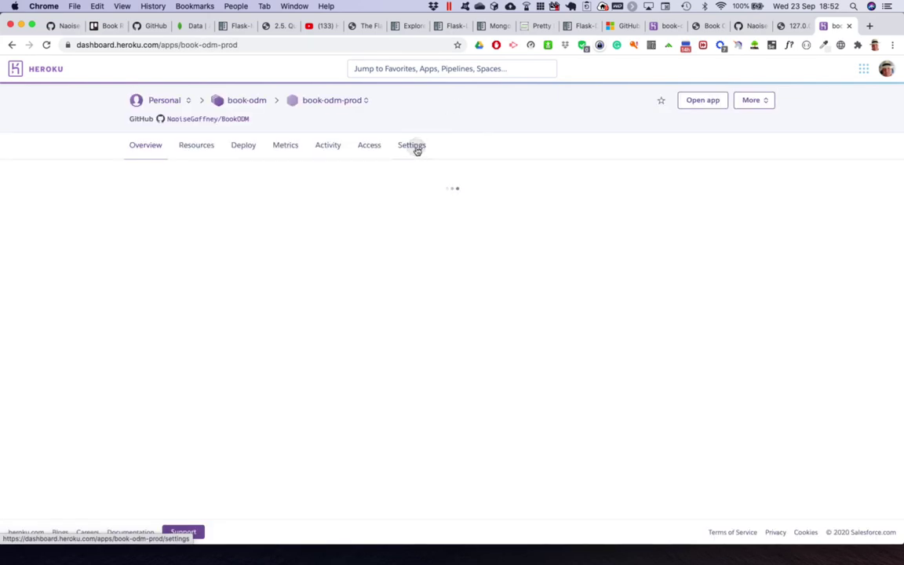
left_click(423, 408)
left_click(424, 492)
type("SECRET_KEY")
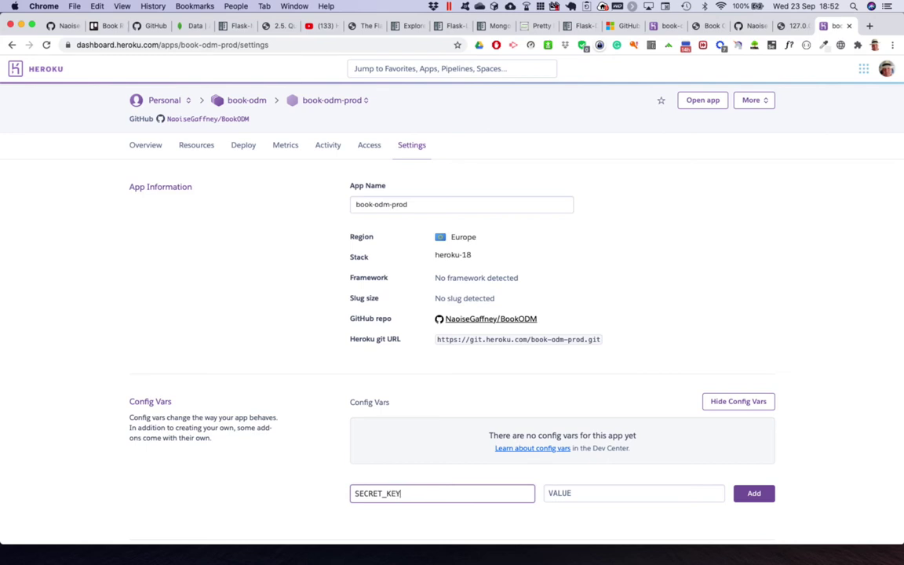
key("Tab")
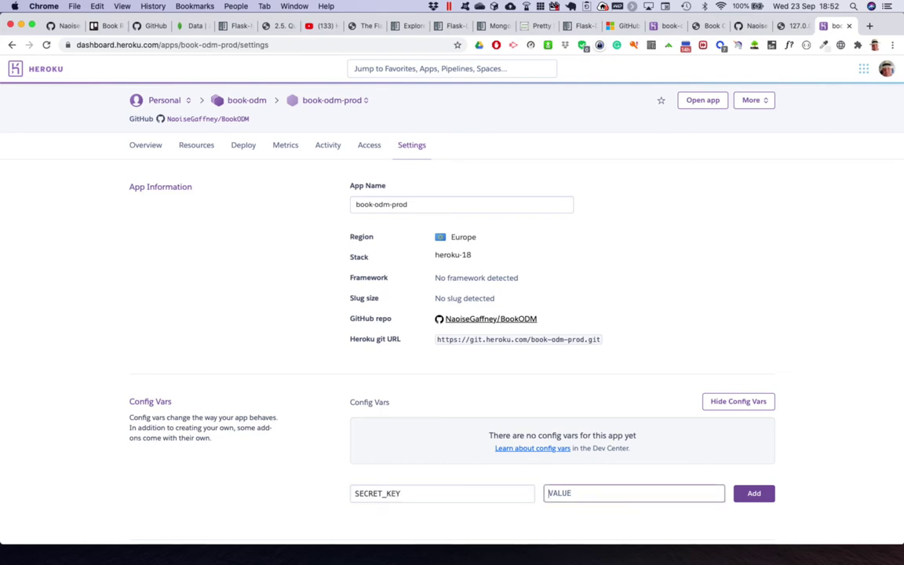
type("A")
type("ECRET")
left_click(755, 499)
Step: Add a MONGO_URI_BOOKODM config var with a placeholder value, then return to the pipeline
left_click(430, 460)
type("MONGO")
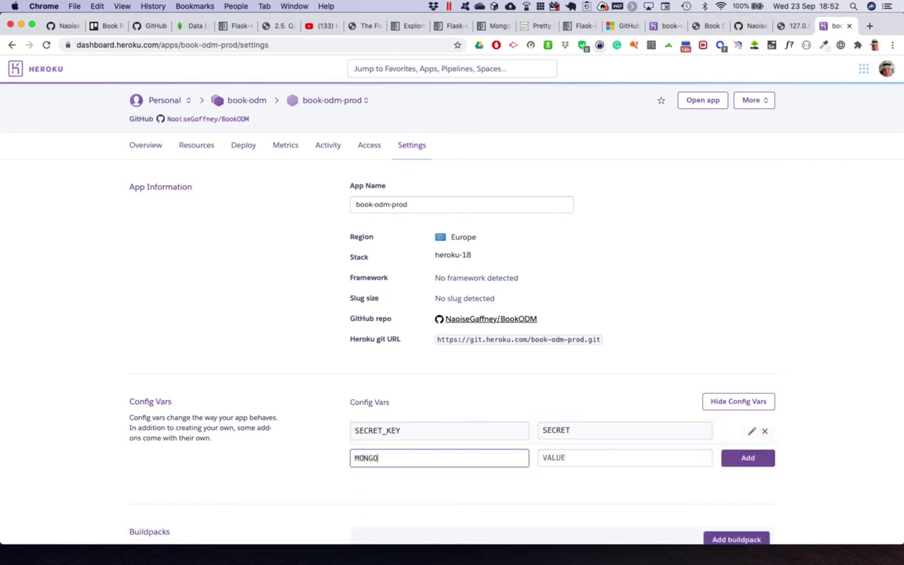
type("_DB")
key("BackSpace")
key("BackSpace")
key("BackSpace")
type("OOKODM")
key("Tab")
type("SSSS")
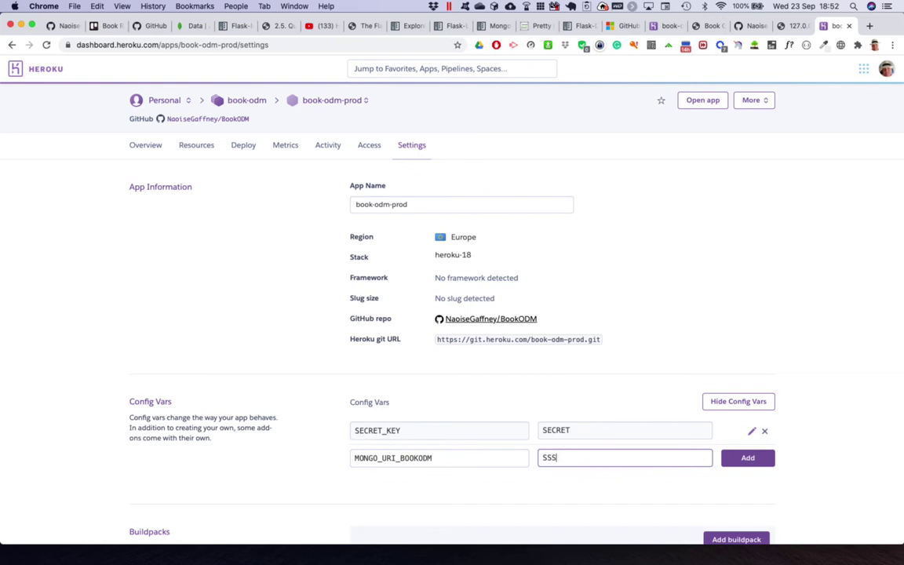
left_click(762, 463)
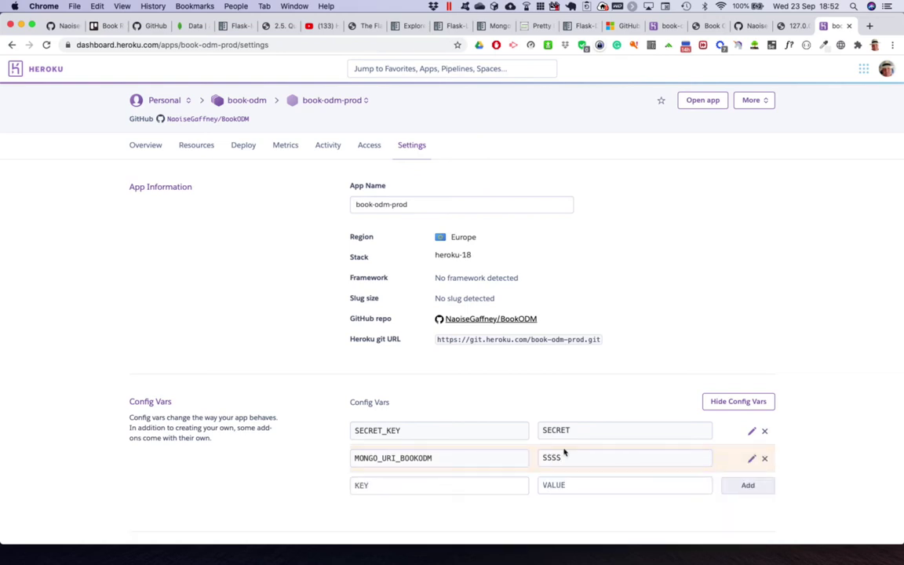
scroll(248, 343, "up", 1)
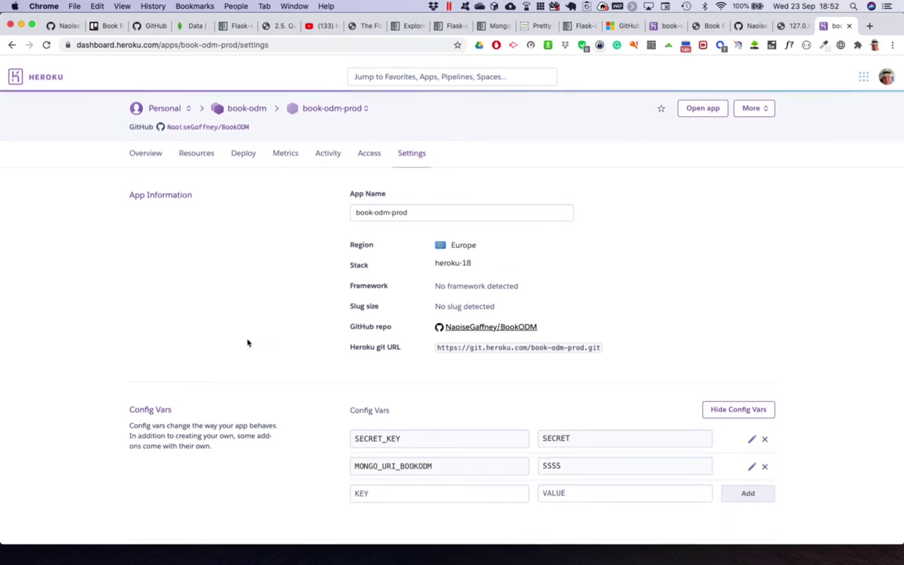
left_click(256, 101)
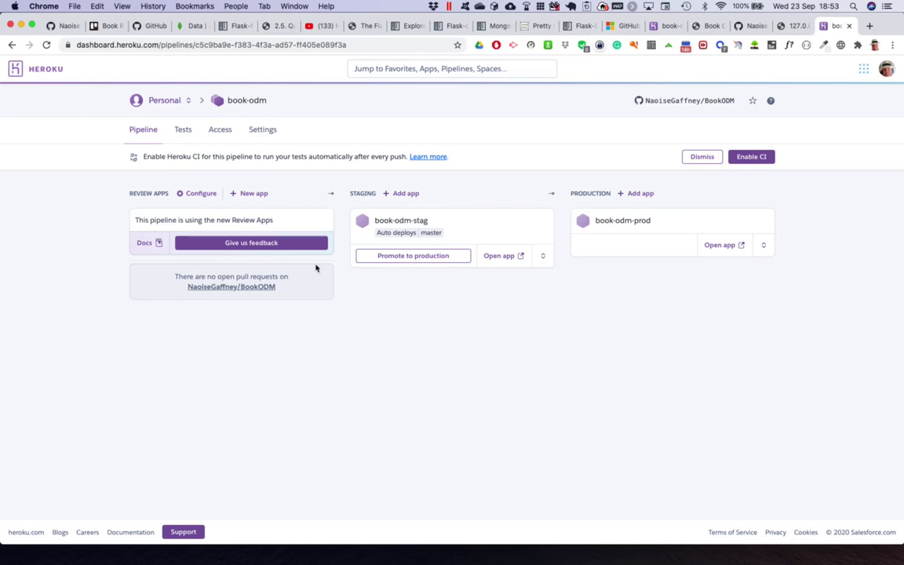
Step: Select the book-odm pipeline page's address in the browser address bar
left_click(367, 48)
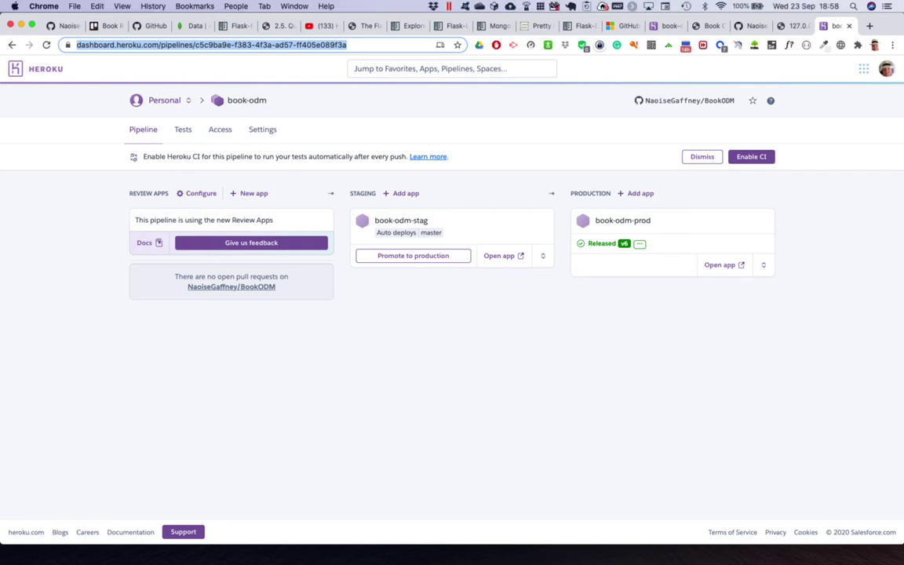
Step: Move from Chrome and VS Code to the full-screen slide of Local, Review, Staging and Production apps
key("super+Tab")
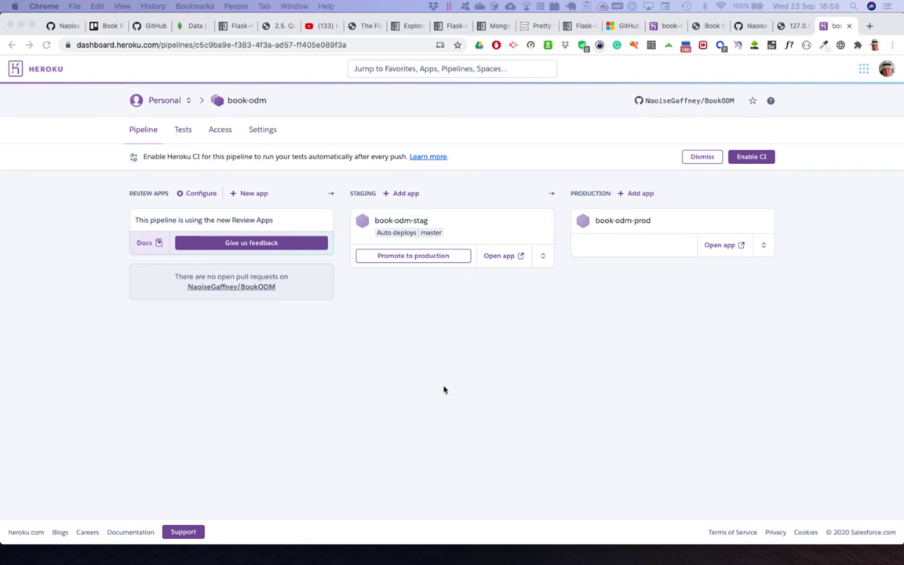
key("super+Tab")
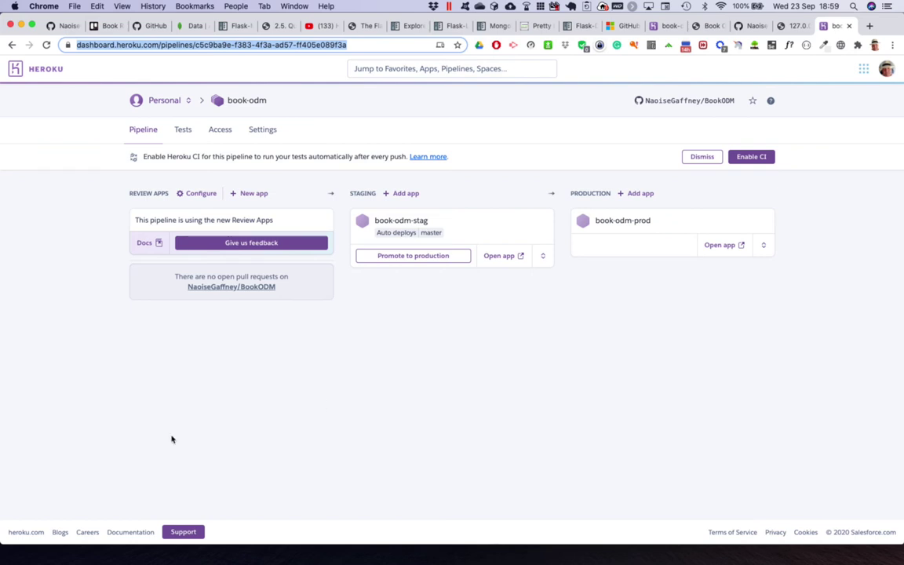
key("super+Tab")
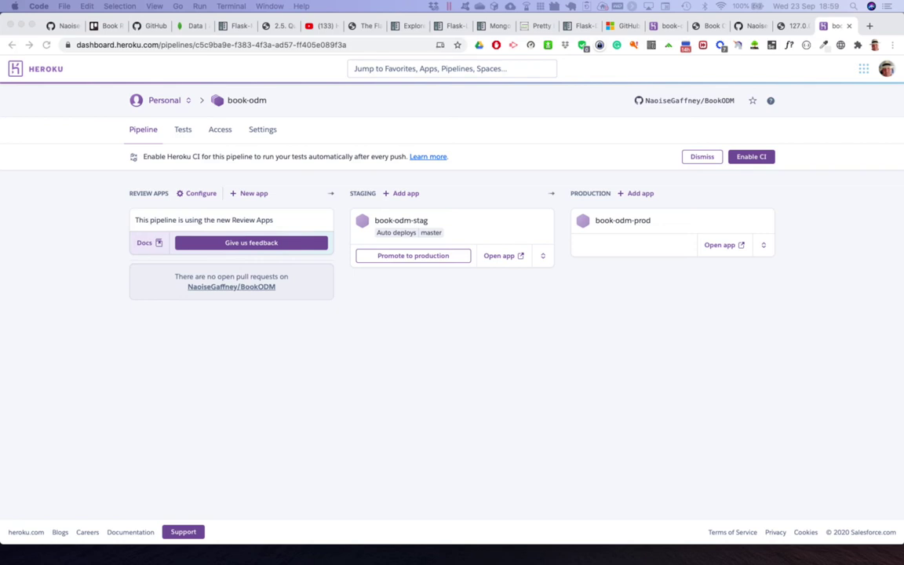
key("super+Tab")
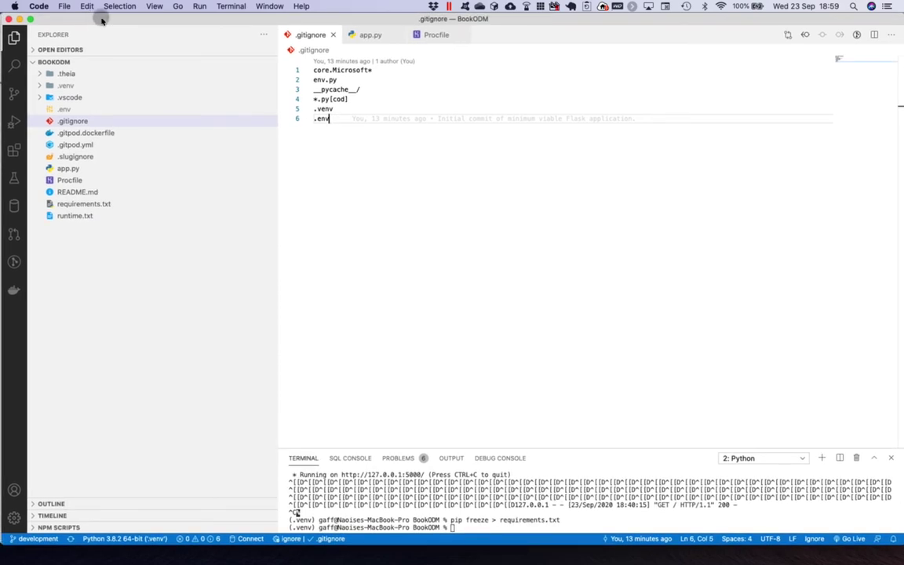
left_click(19, 19)
left_click(121, 420)
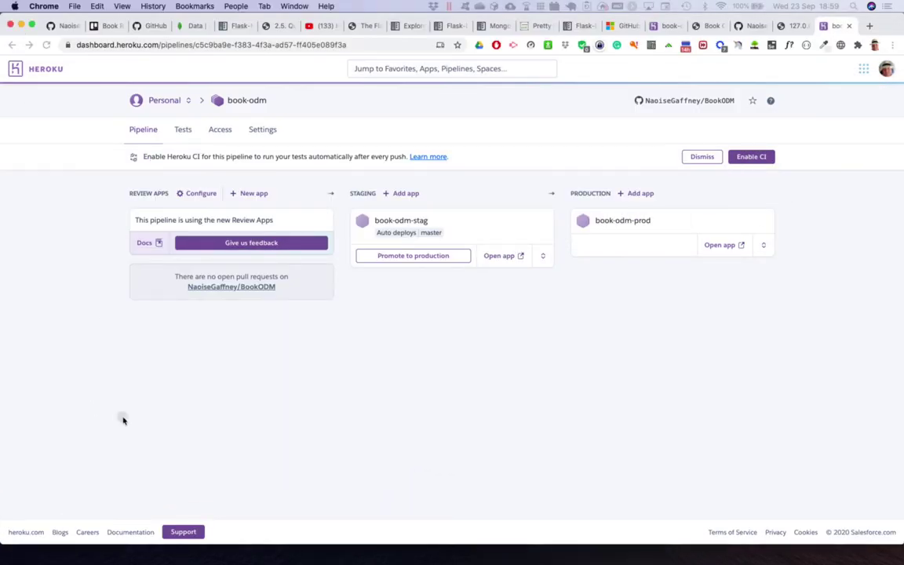
key("super+l")
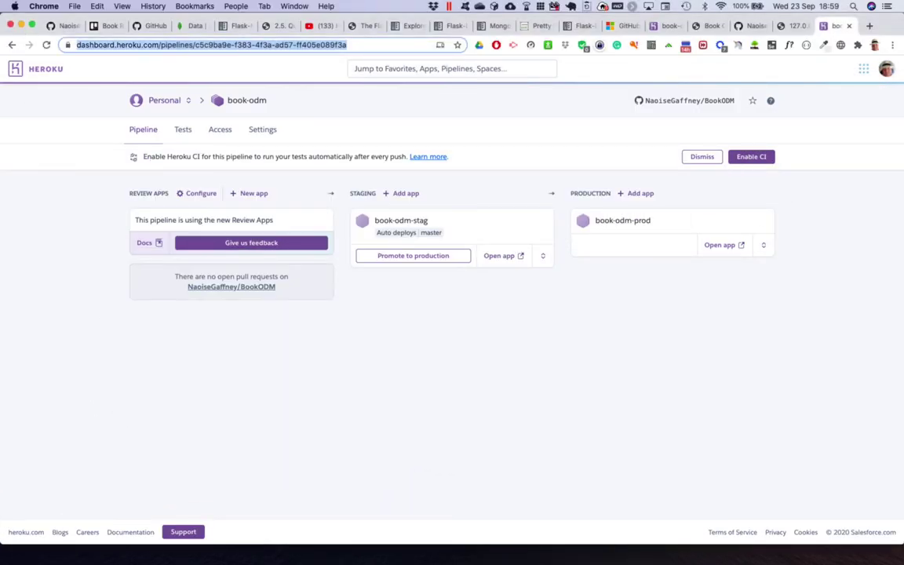
key("super+Tab")
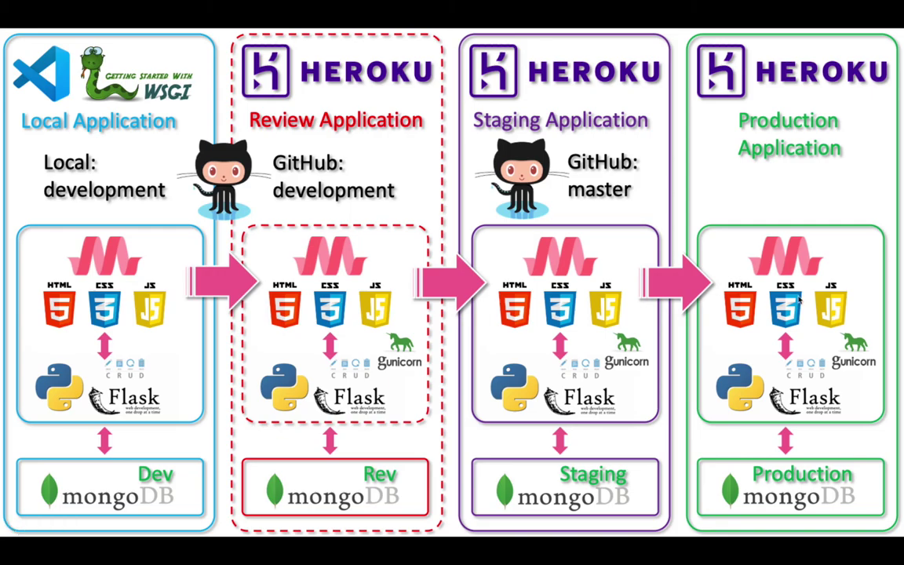
Step: Leave the workflow slide and return to Chrome on the book-odm pipeline
key("super+Tab")
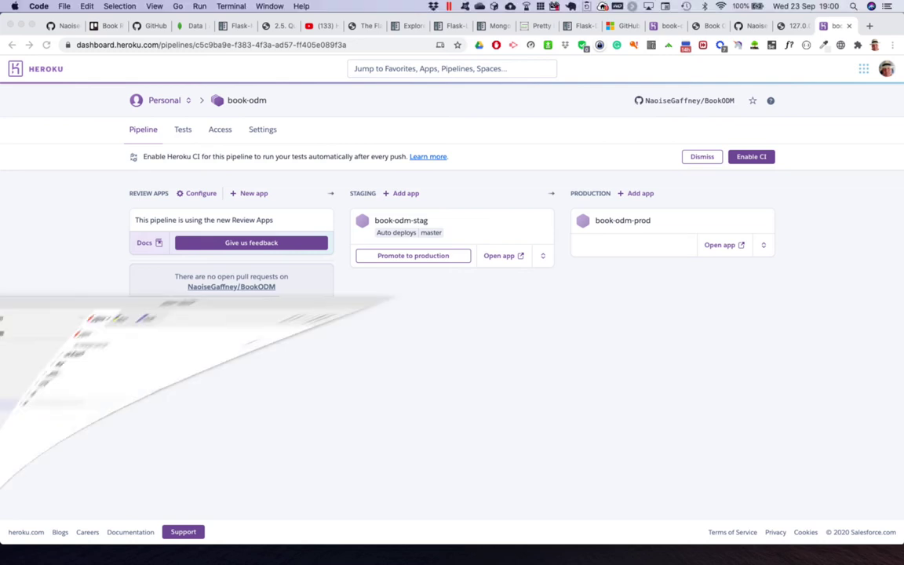
Step: Show app.py in VS Code, then minimize it and open the GitHub Pull Requests extension page
key("super+Tab")
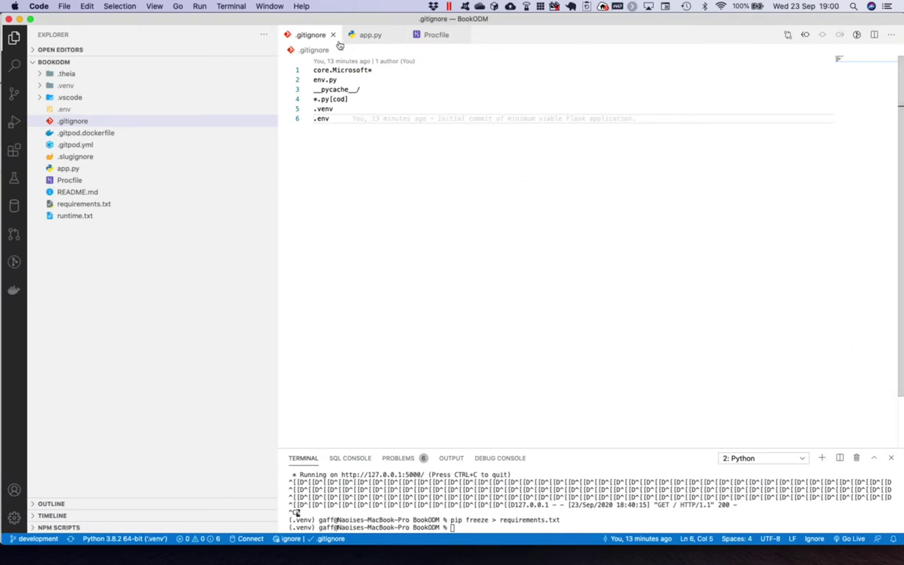
left_click(371, 35)
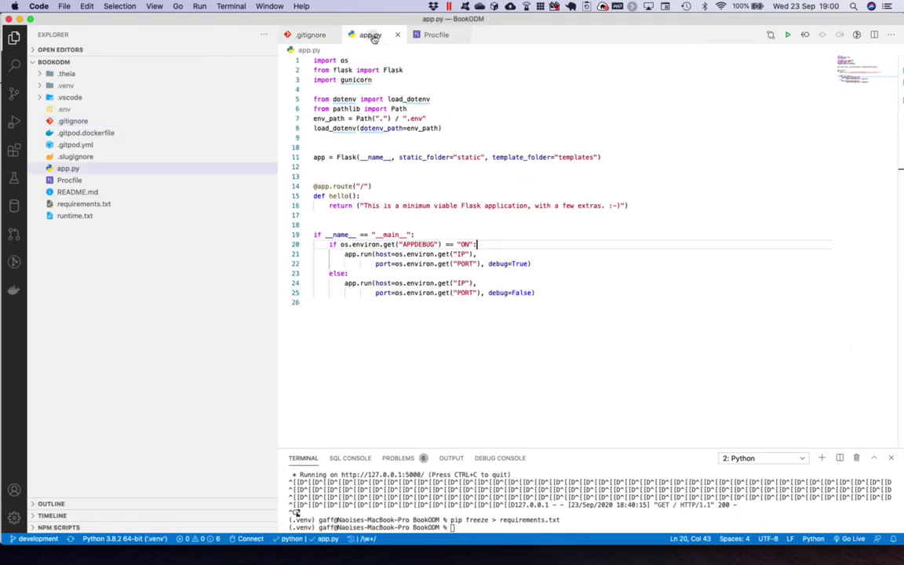
left_click(507, 528)
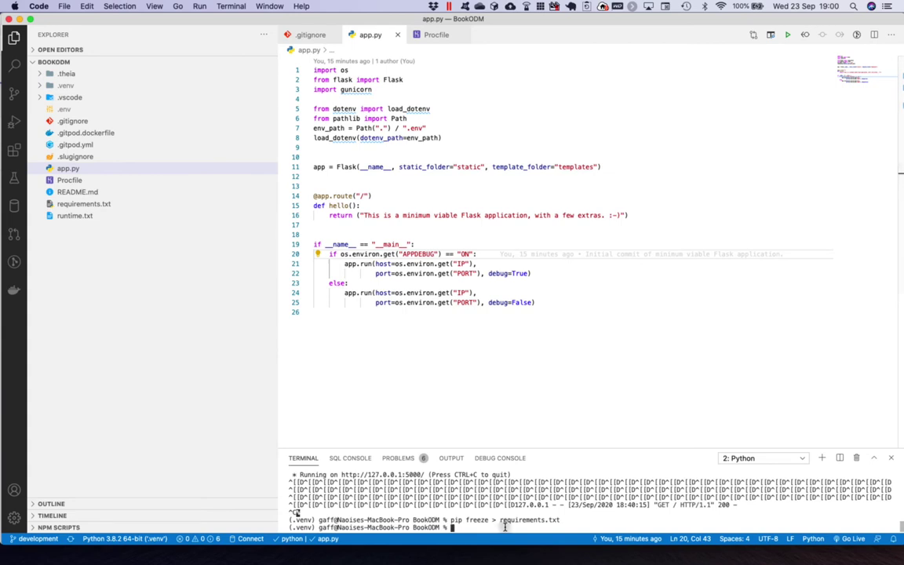
left_click(113, 338)
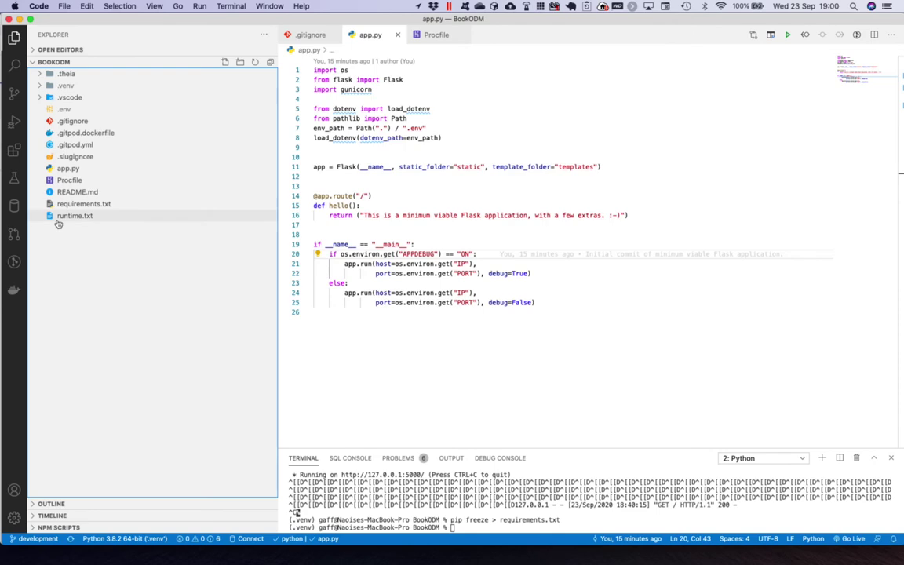
left_click(19, 19)
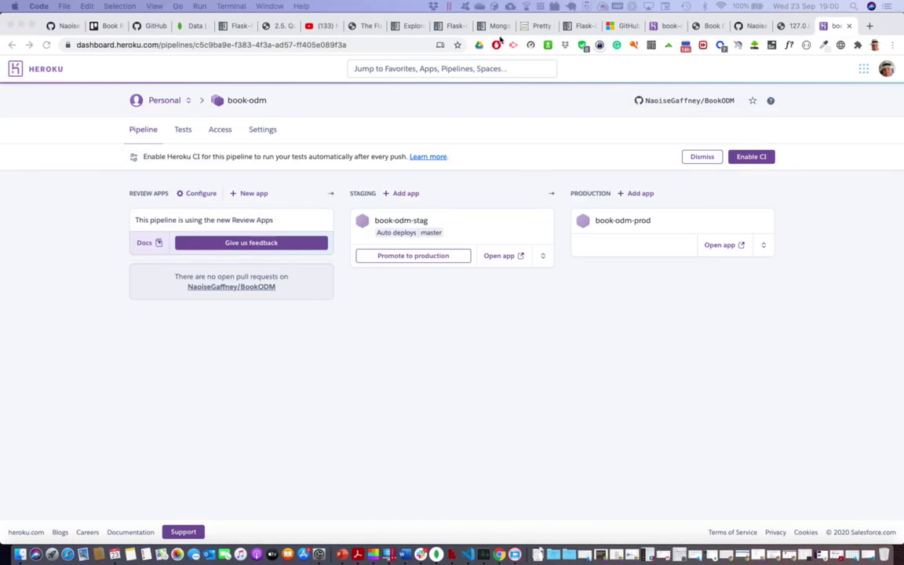
left_click(620, 26)
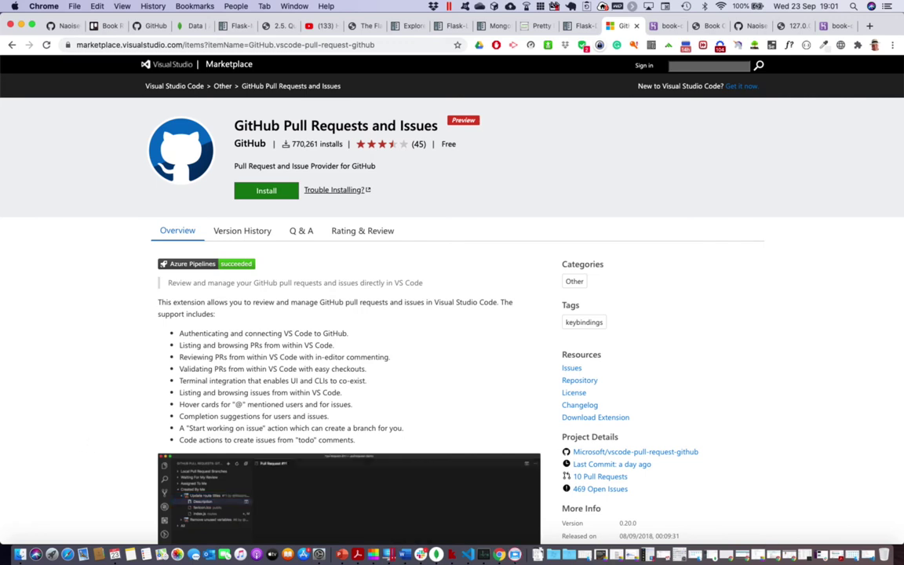
Step: Leave the GitHub Pull Requests and Issues marketplace listing and return to VS Code
key("super+Tab")
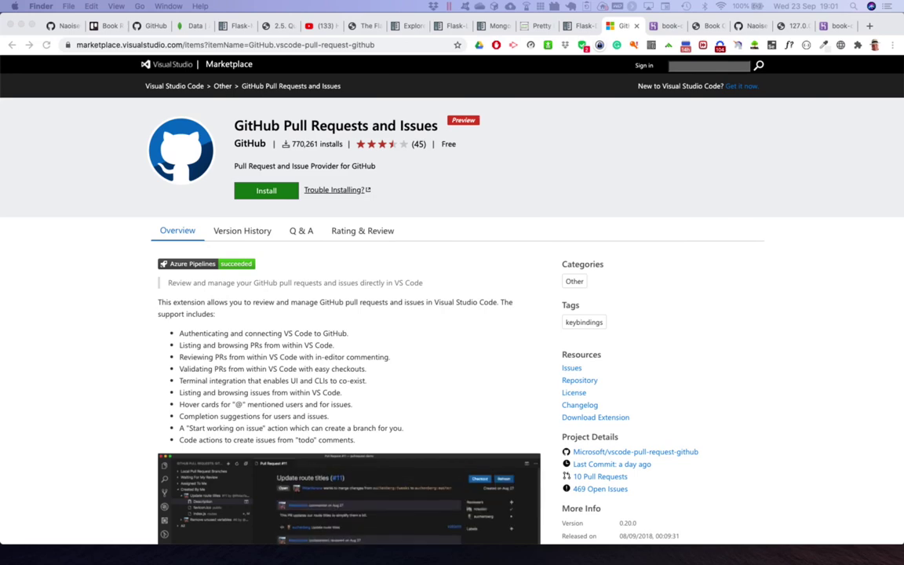
key("super+Tab")
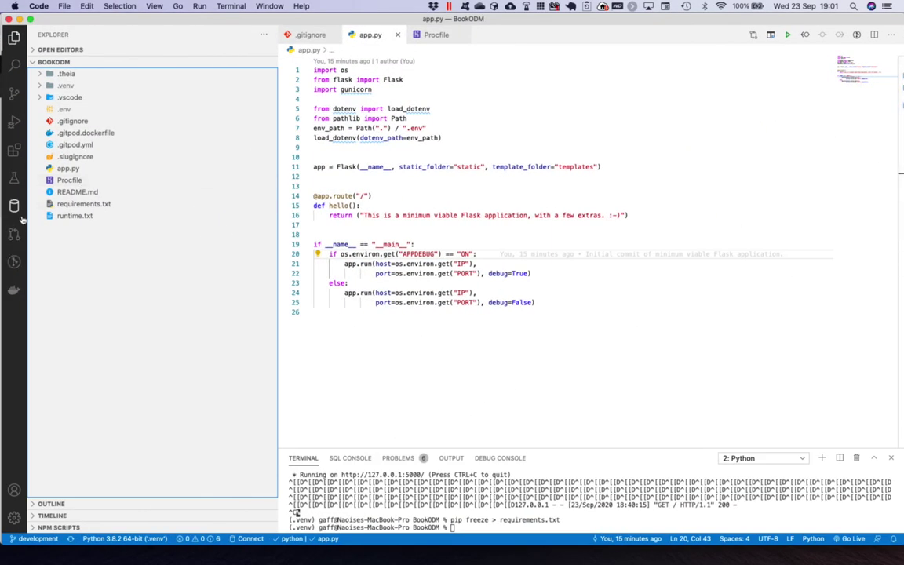
Step: Create pull request #1 from development into master, titled with the latest commit message
left_click(14, 234)
left_click(90, 307)
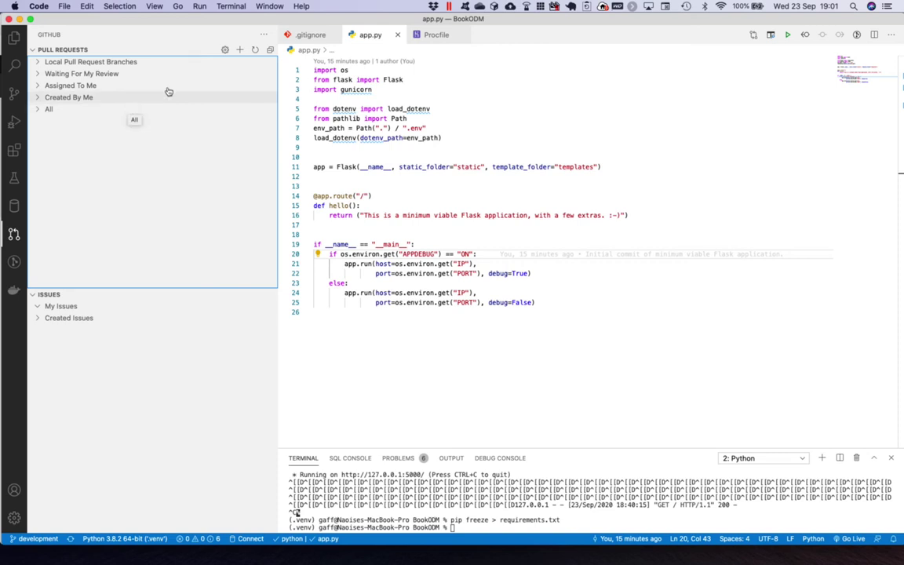
left_click(265, 35)
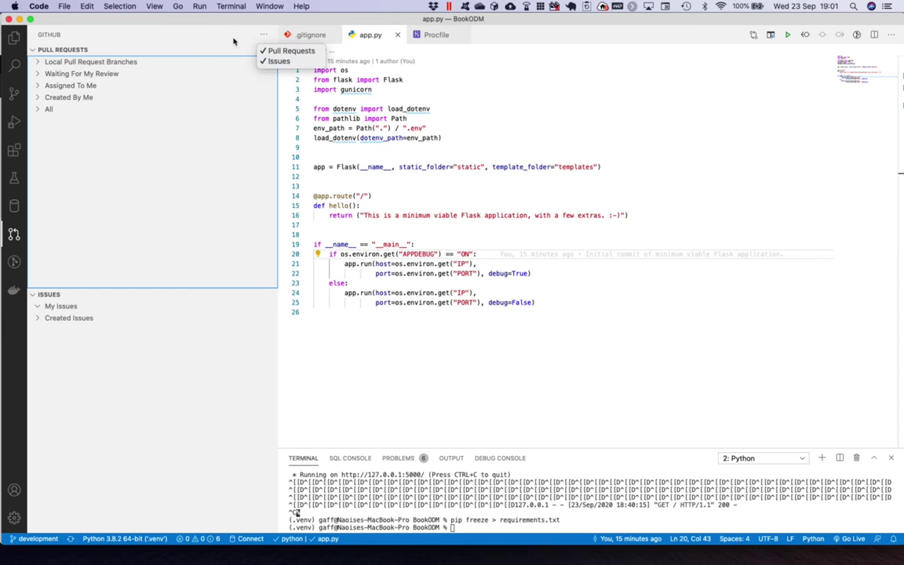
left_click(234, 39)
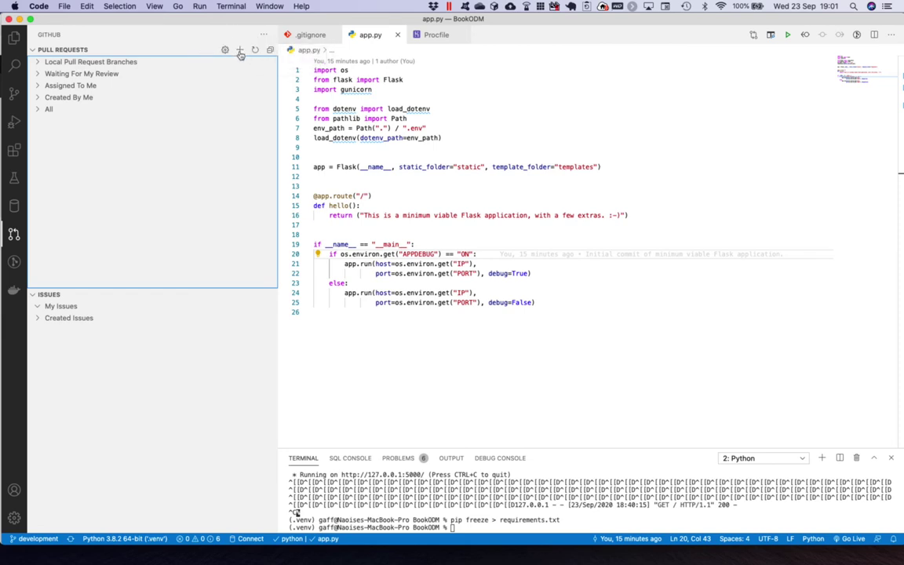
left_click(240, 51)
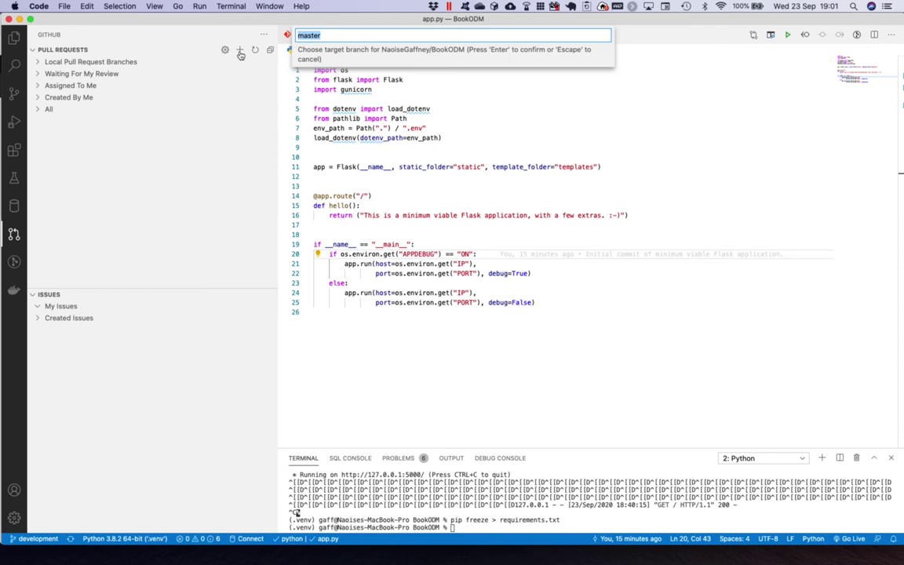
key("Return")
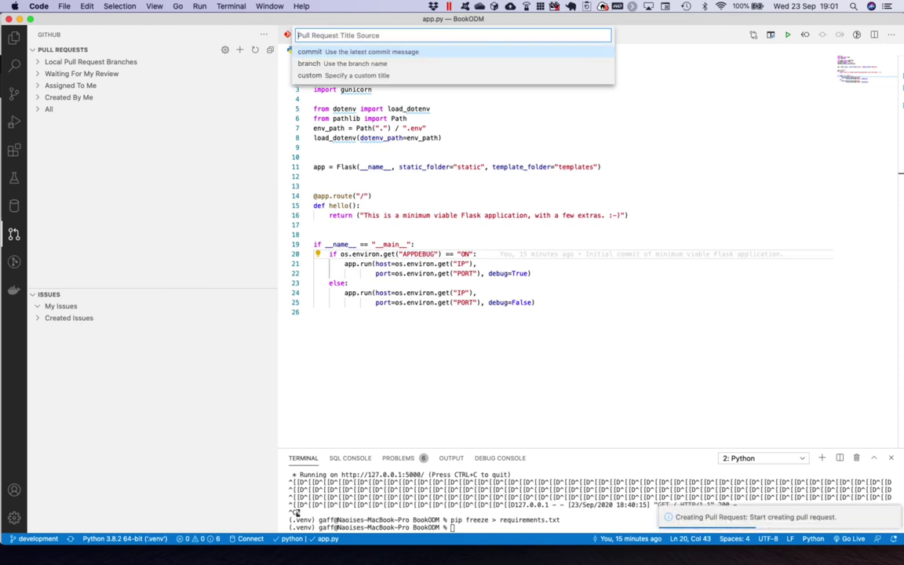
key("Return")
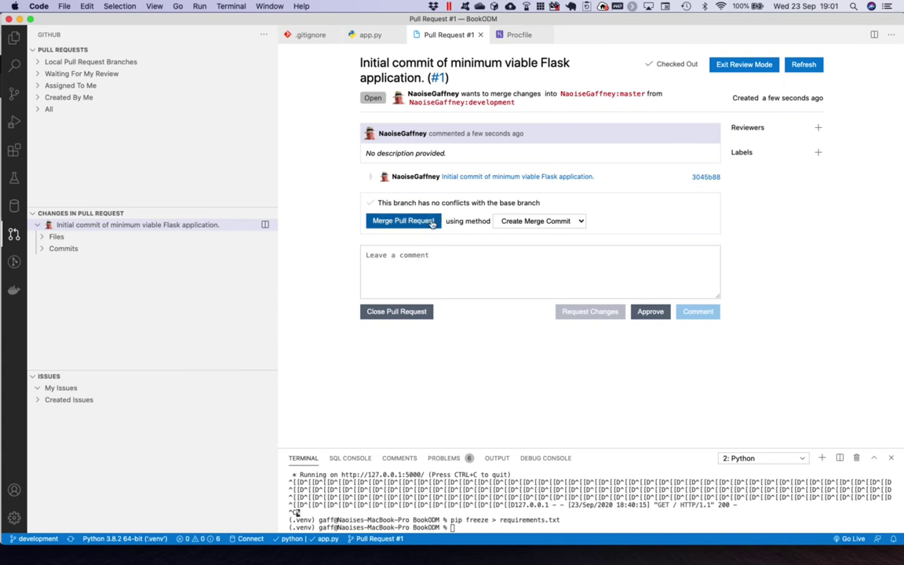
Step: Minimize VS Code and switch to the book-odm Heroku pipeline tab
left_click(19, 19)
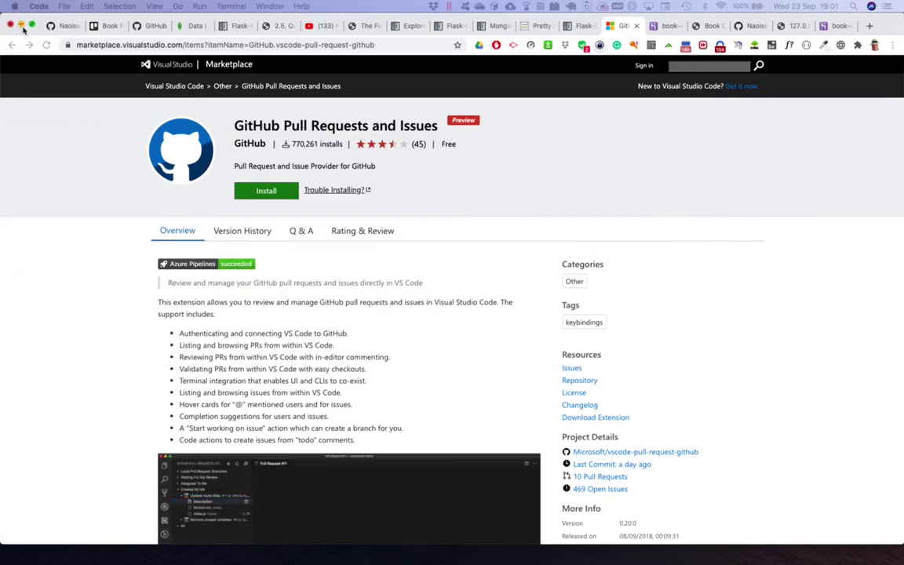
left_click(830, 17)
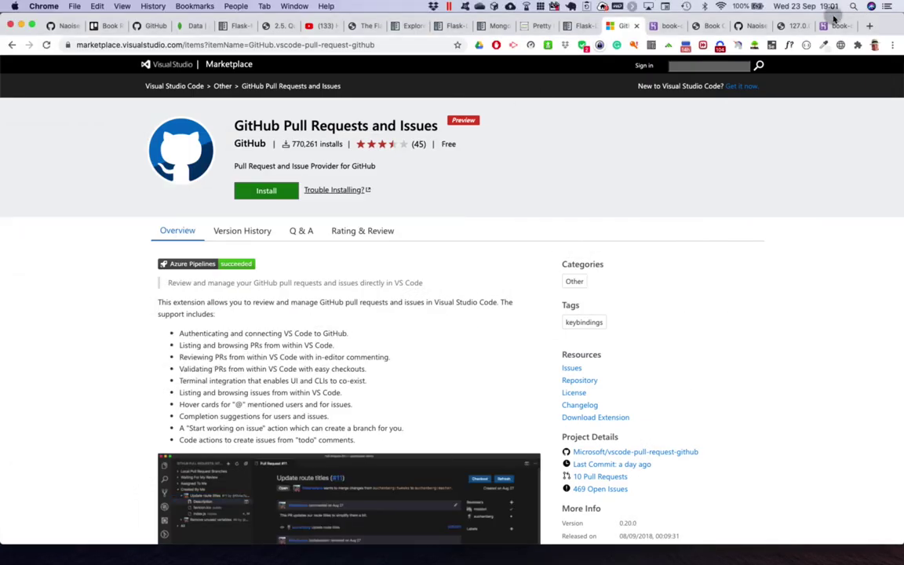
left_click(832, 26)
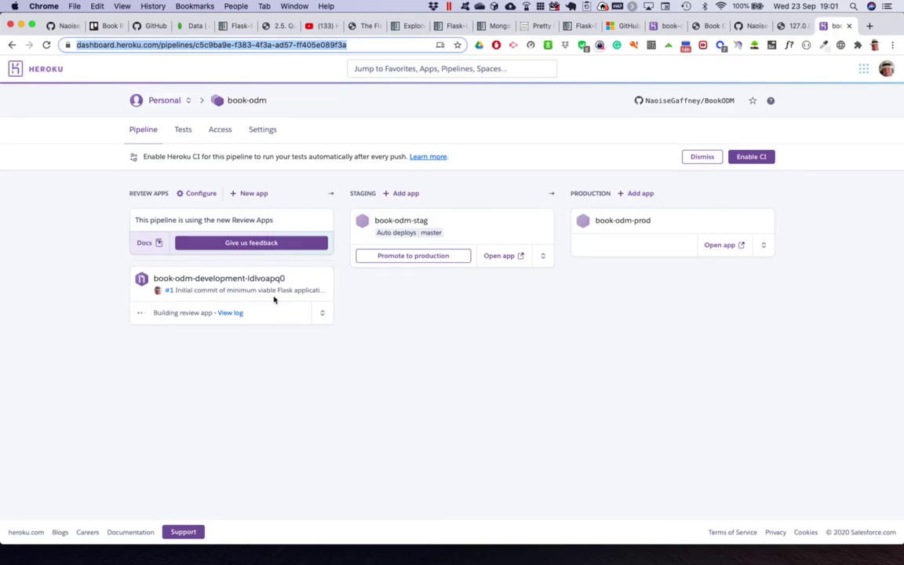
Step: Follow the review app's build log until book-odm-development-ldlvoapq0 deploys, then dismiss it
left_click(232, 314)
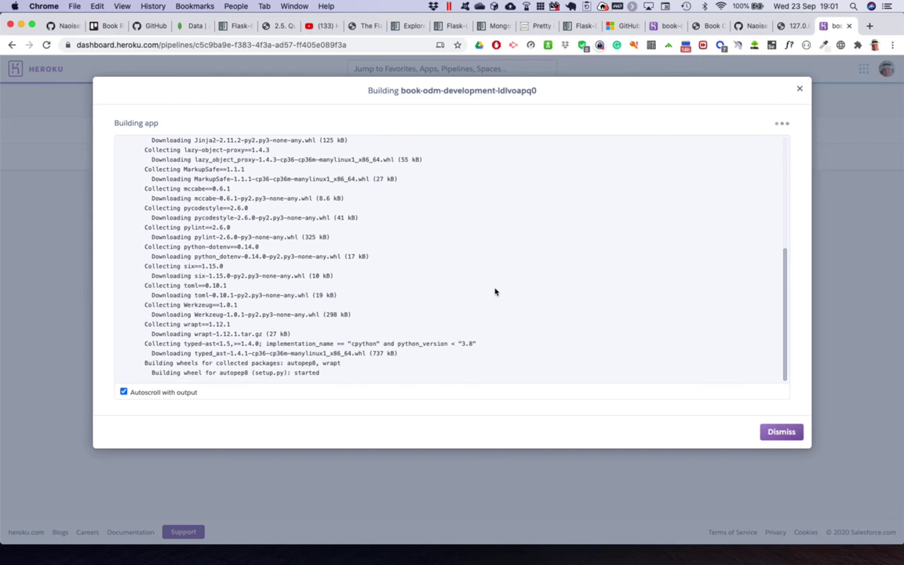
scroll(548, 238, "up", 15)
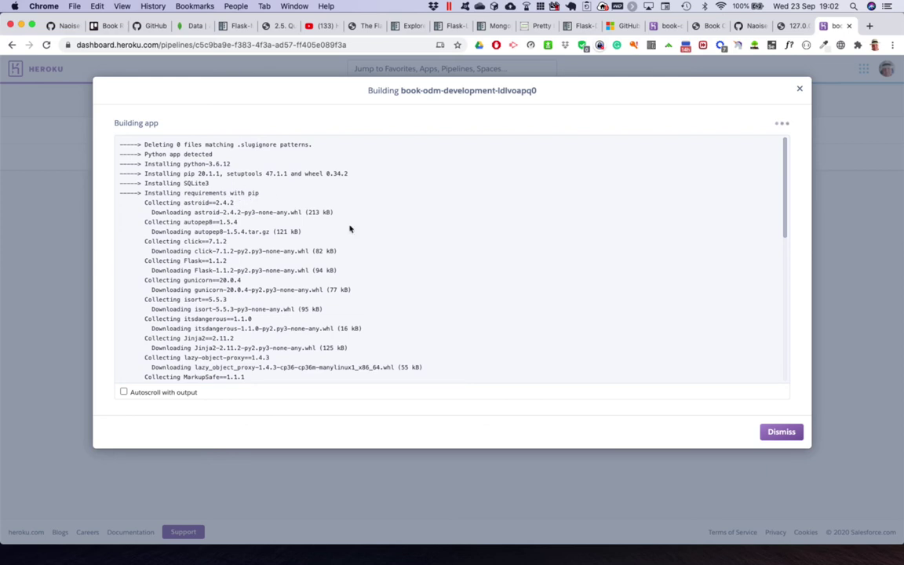
scroll(350, 228, "down", 15)
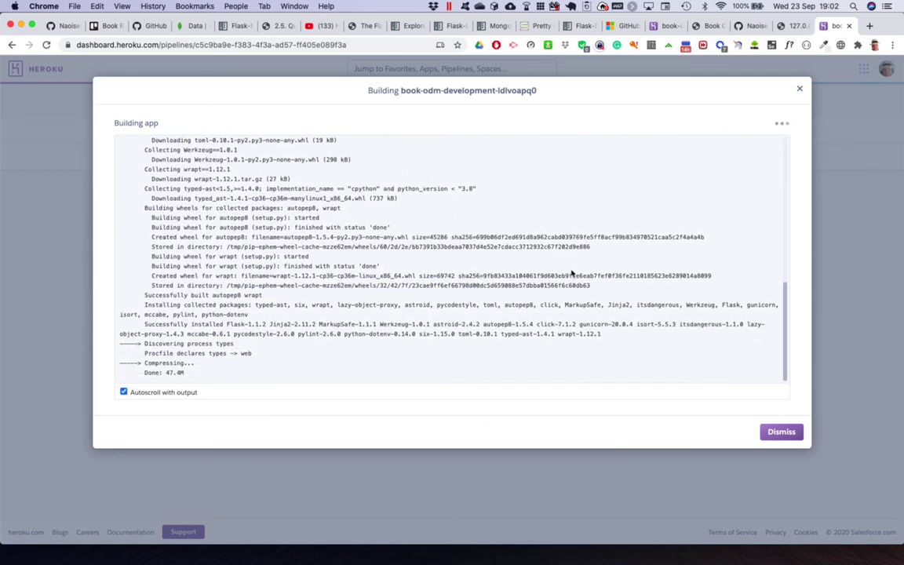
left_click_drag(145, 353, 252, 354)
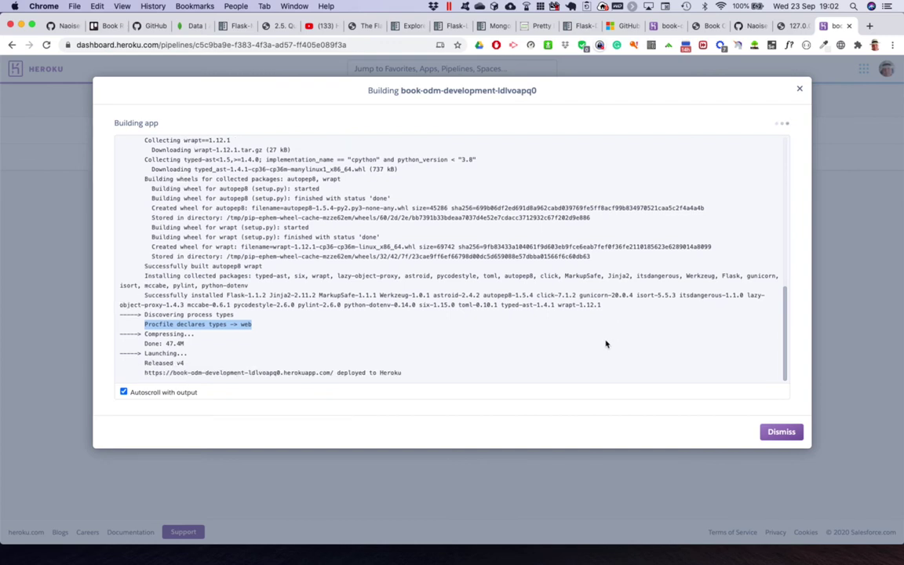
left_click(242, 384)
left_click_drag(142, 376, 332, 372)
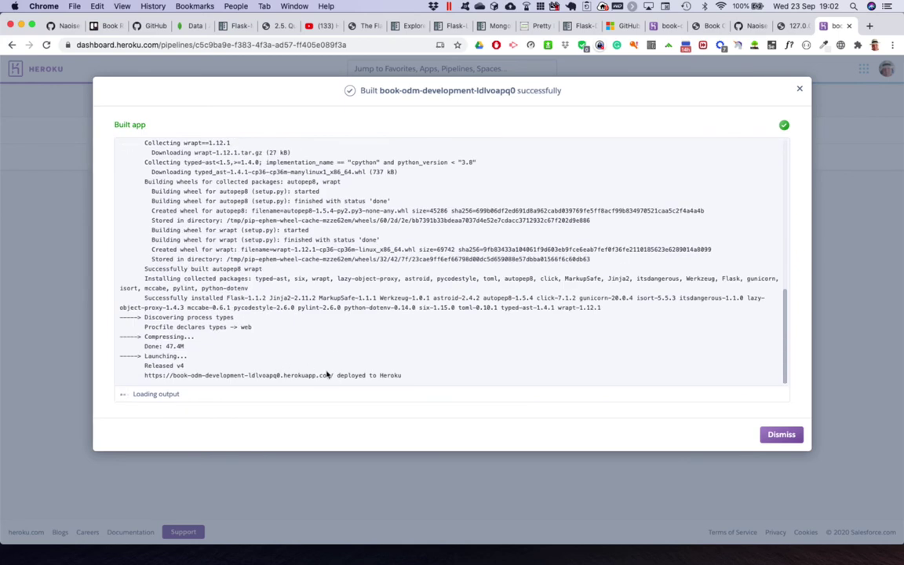
left_click(785, 436)
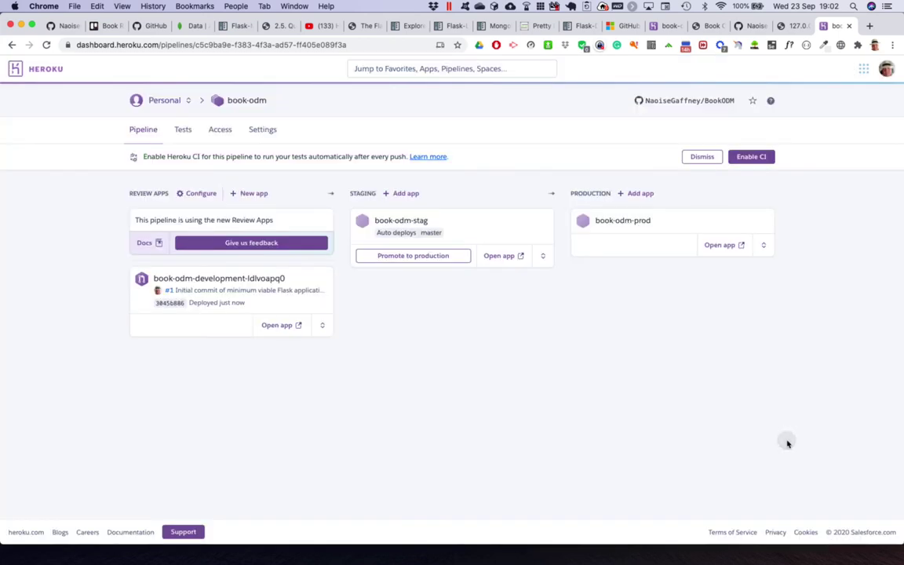
left_click(254, 278)
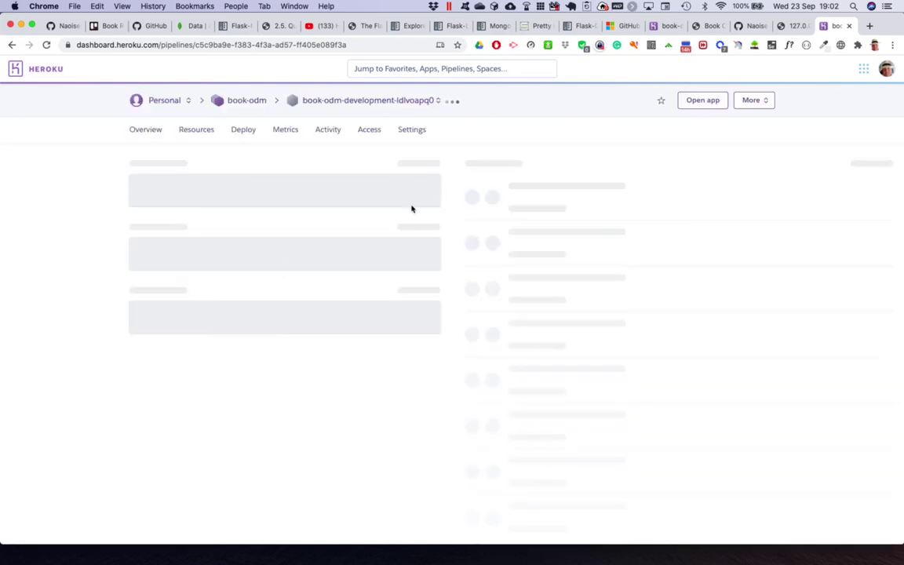
left_click(753, 102)
left_click(719, 123)
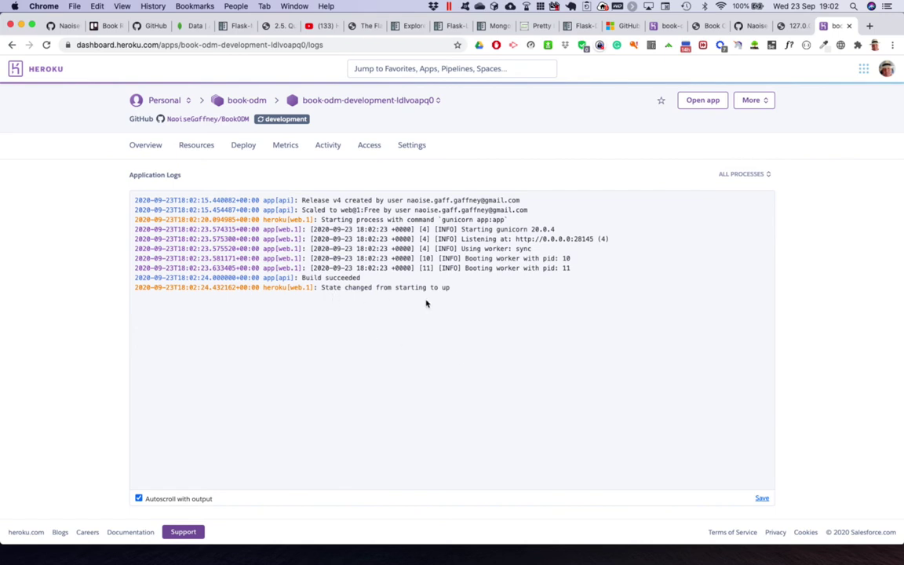
left_click(718, 107)
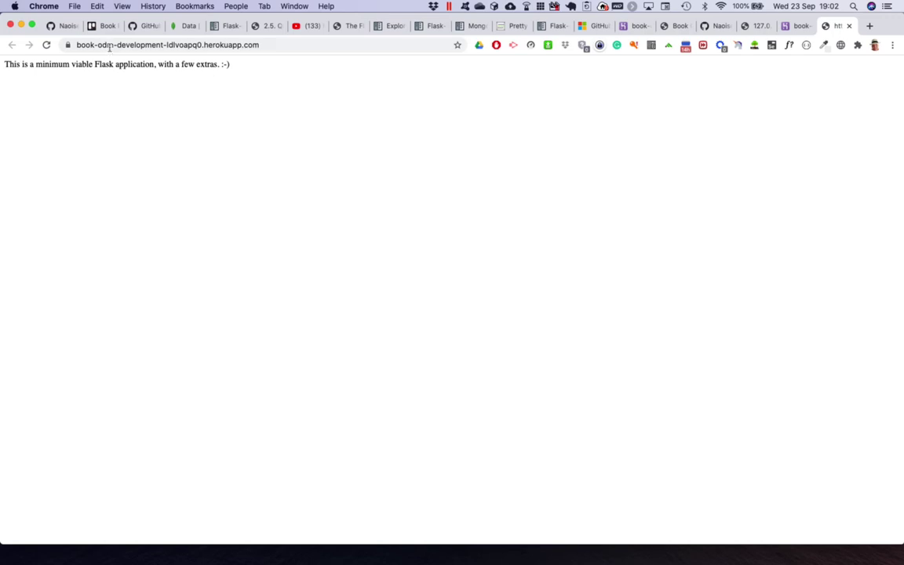
left_click(269, 45)
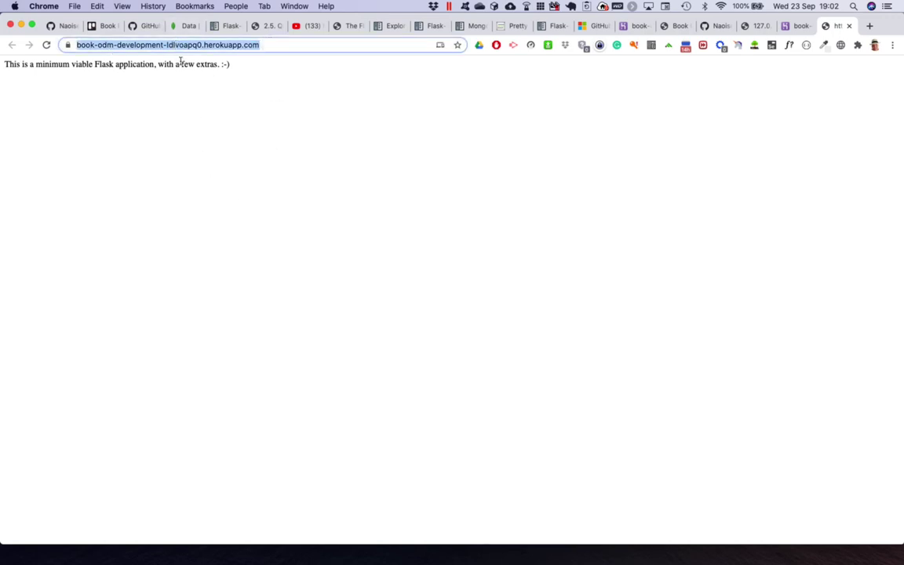
left_click(283, 47)
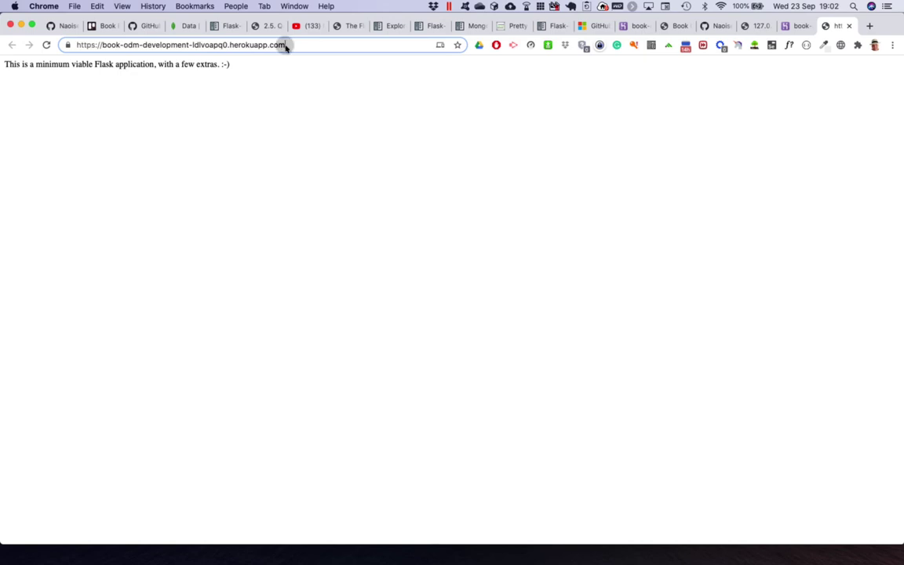
left_click(849, 26)
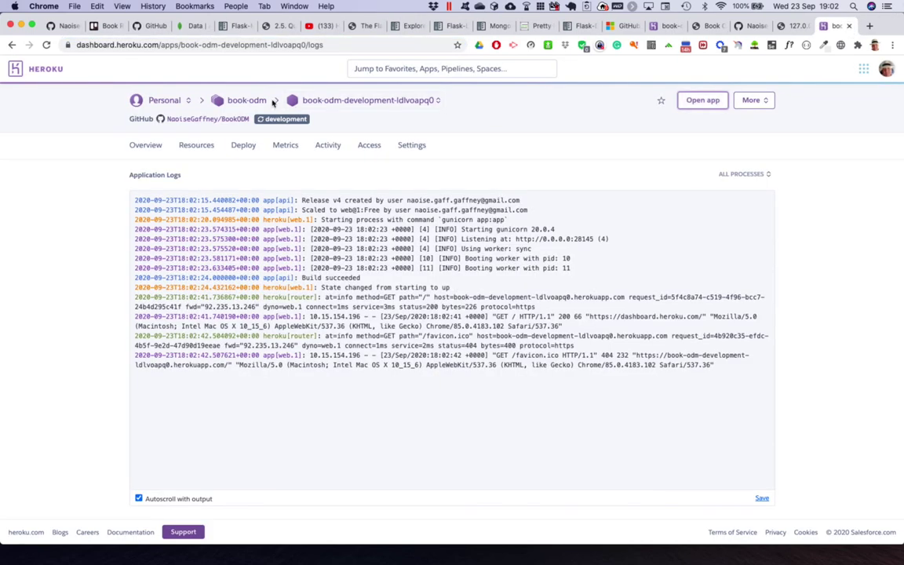
left_click(244, 103)
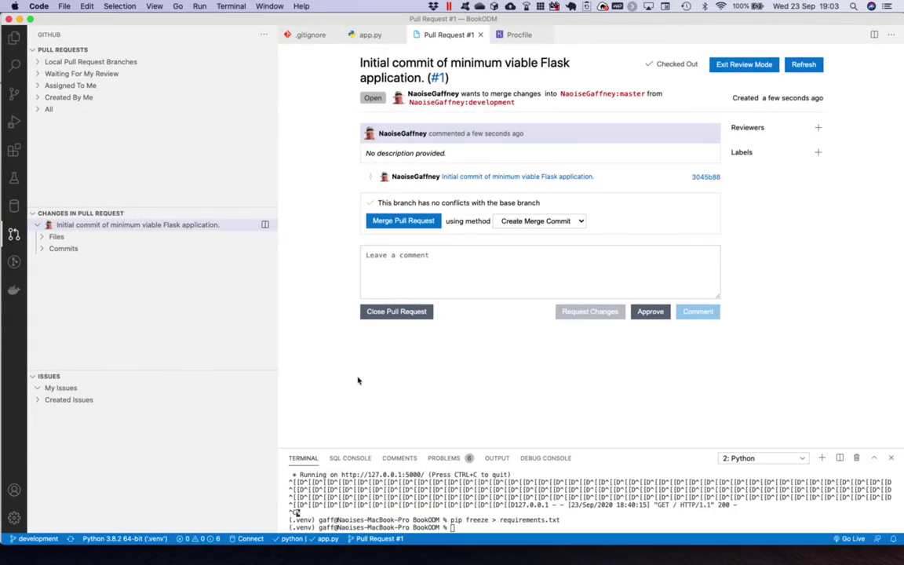
Step: Post the comment 'Build, run, and test successful done' on pull request #1
left_click(496, 281)
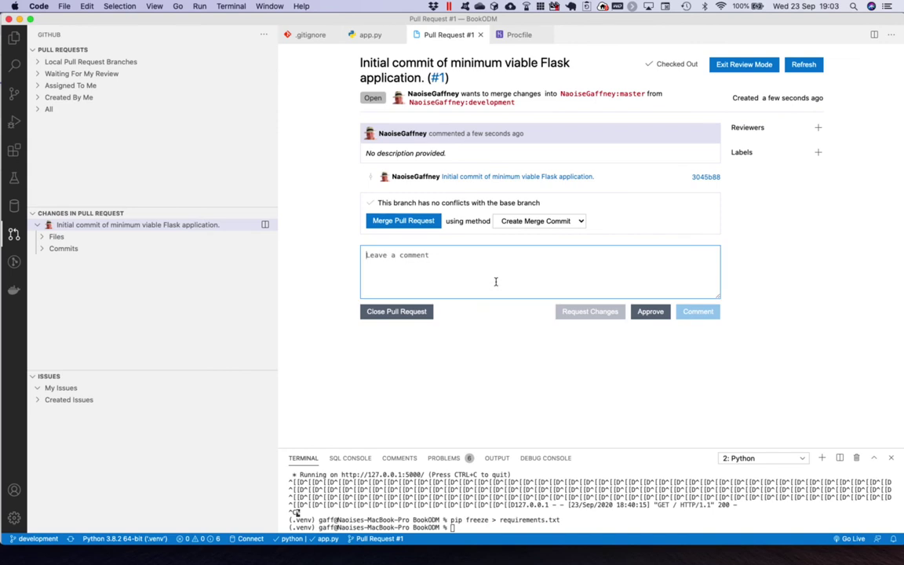
type("Build and")
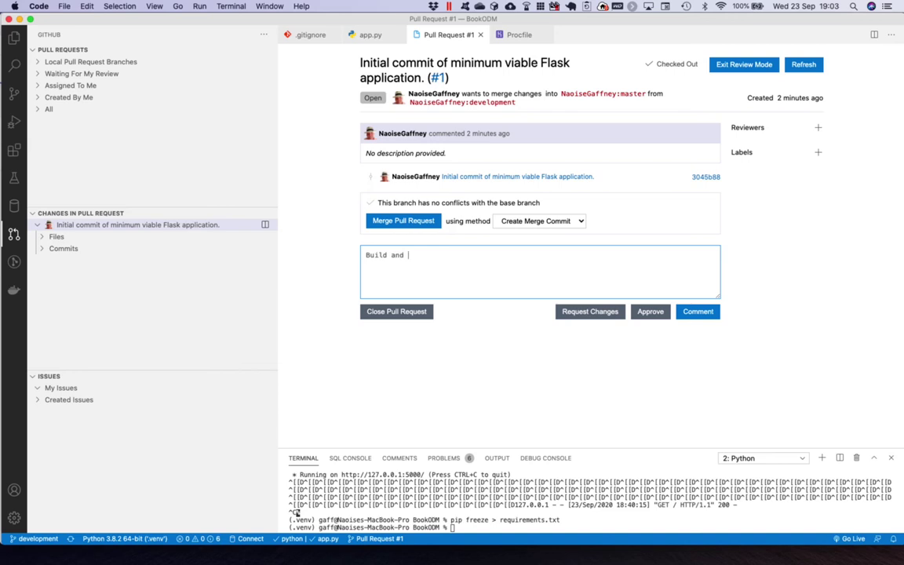
key("BackSpace")
key("BackSpace")
key("BackSpace")
key("BackSpace")
key("BackSpace")
key("BackSpace")
key("BackSpace")
type(", run, and ")
type("test suc")
type("cessful don")
type("e")
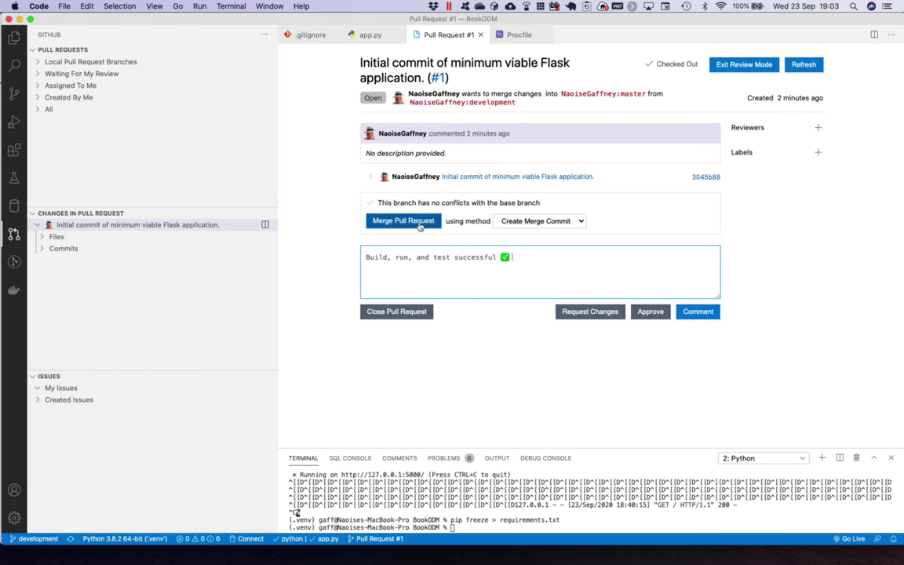
left_click(701, 315)
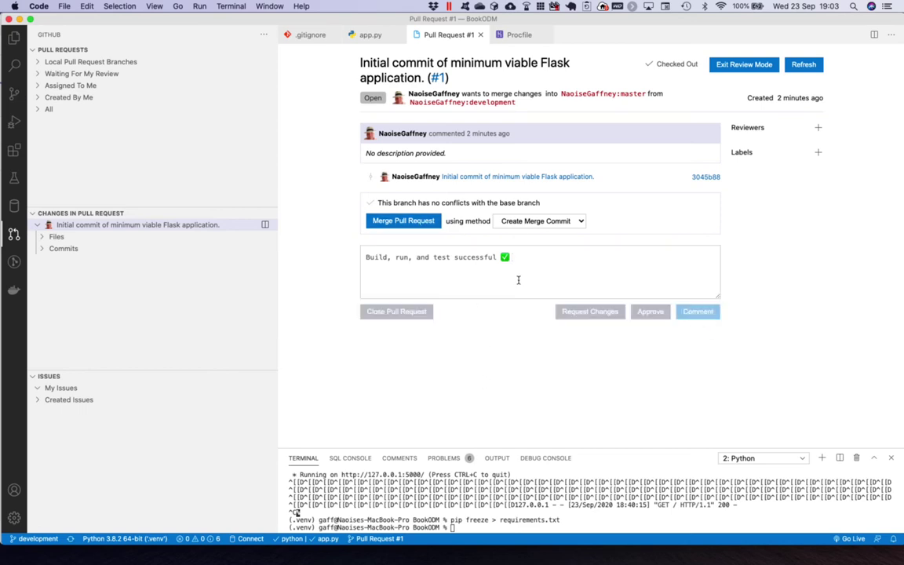
Step: Merge pull request #1 with a merge commit and close its review tab
left_click(406, 276)
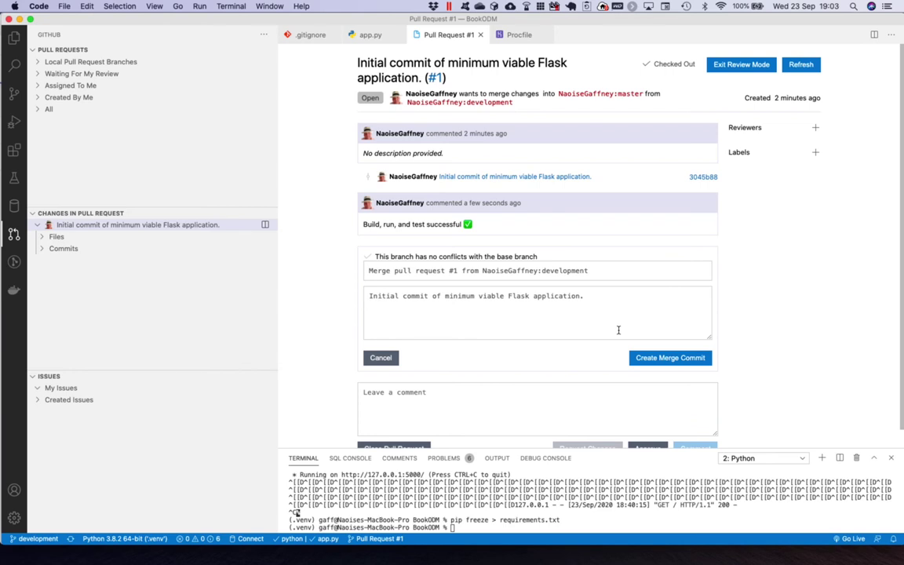
left_click(656, 357)
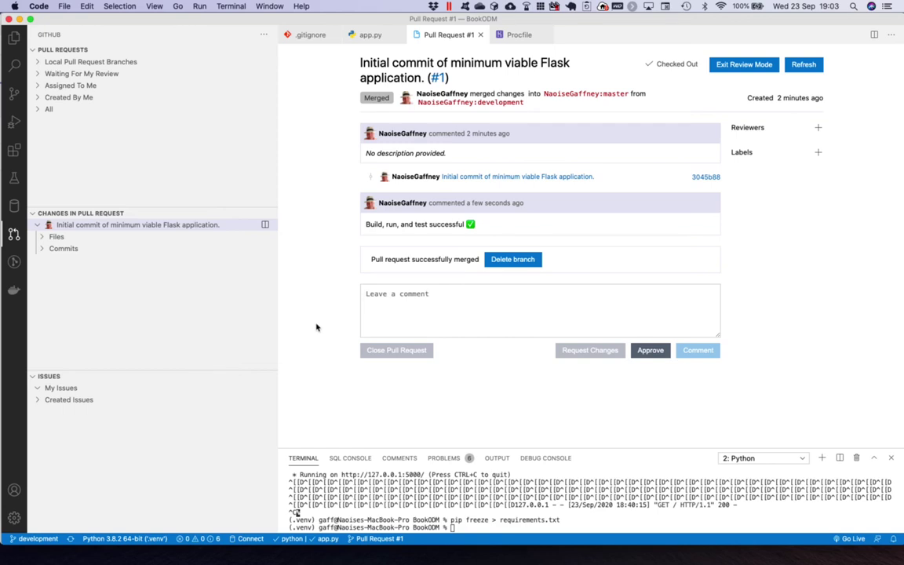
left_click(481, 36)
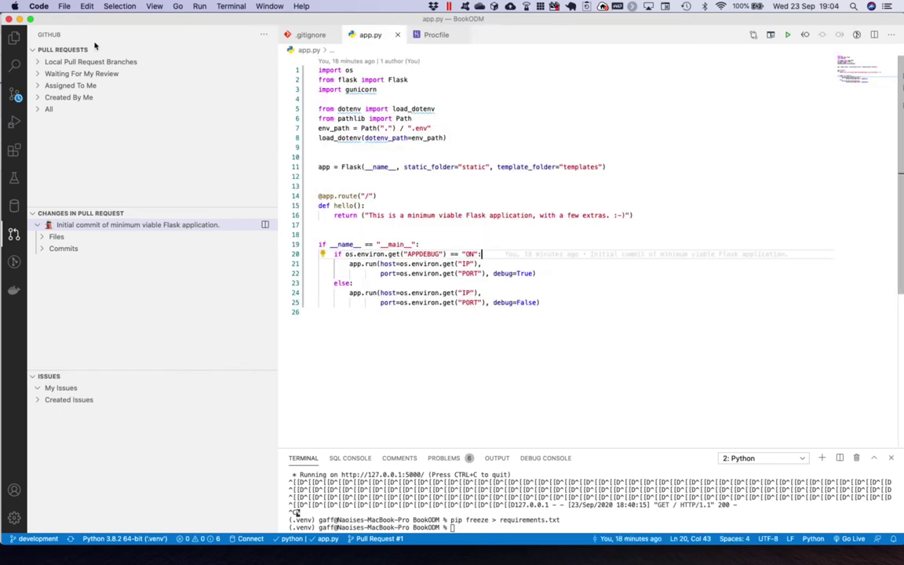
Step: Reload the pipeline and watch book-odm-stag's build log until it deploys as v7
left_click(19, 18)
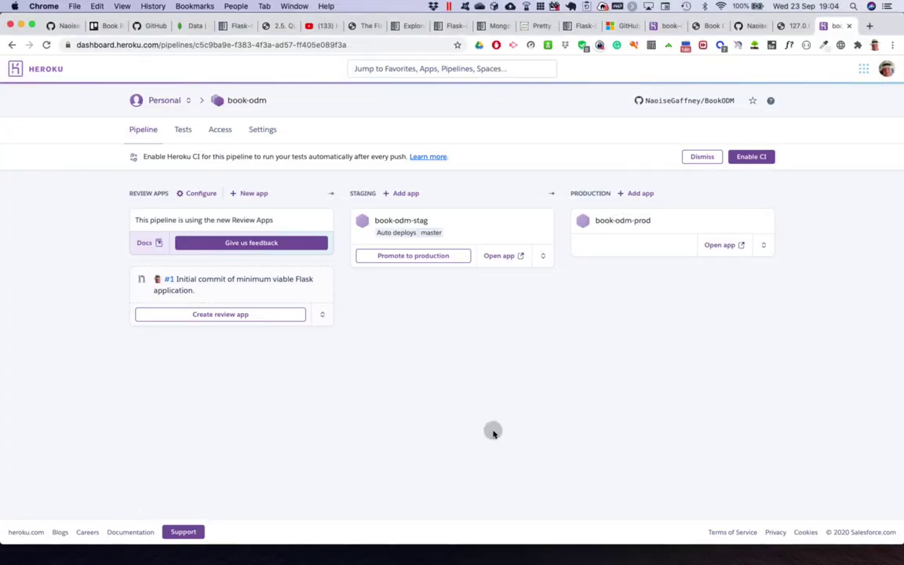
left_click(46, 45)
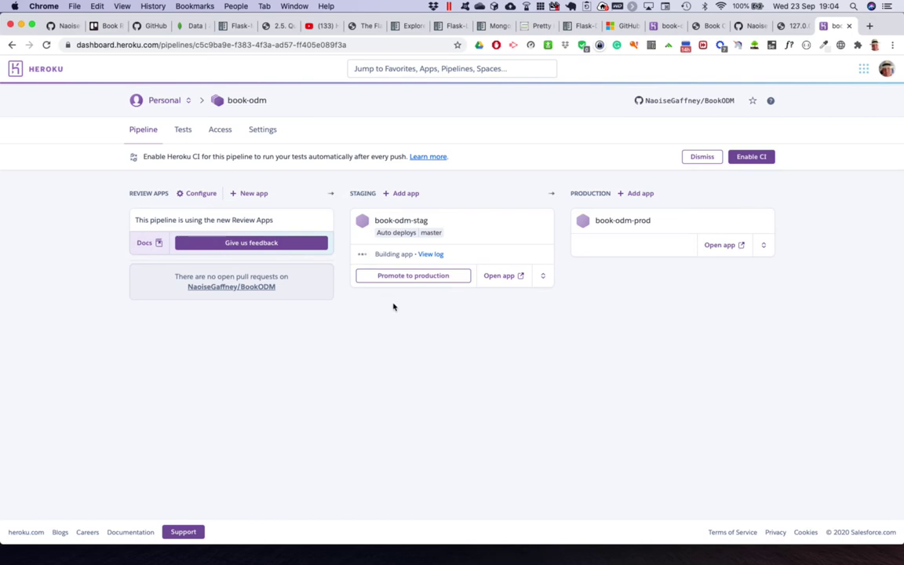
left_click(430, 255)
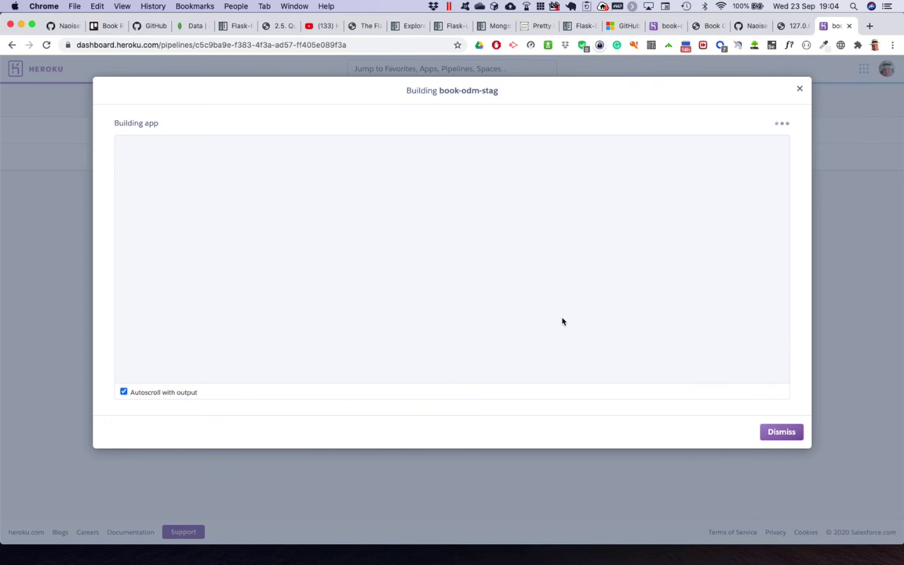
scroll(618, 218, "up", 15)
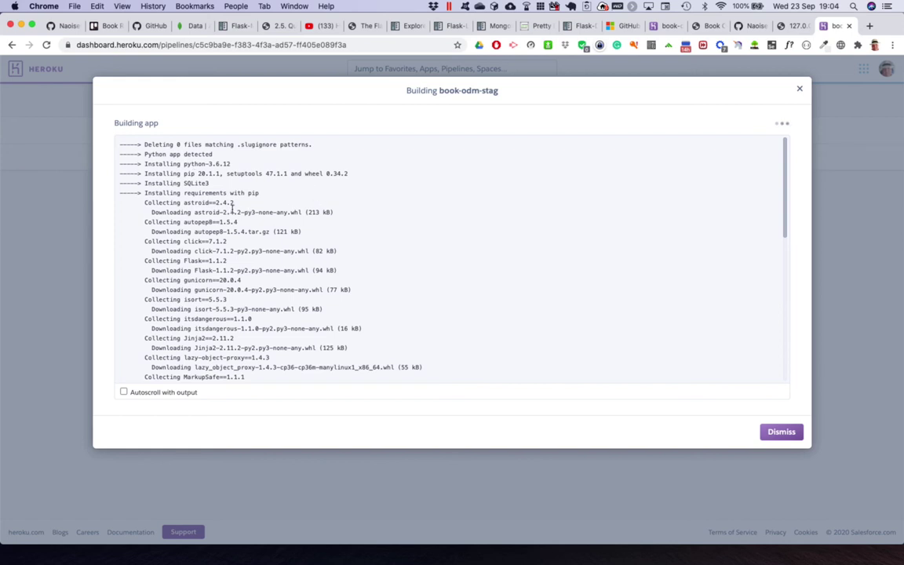
scroll(500, 270, "down", 15)
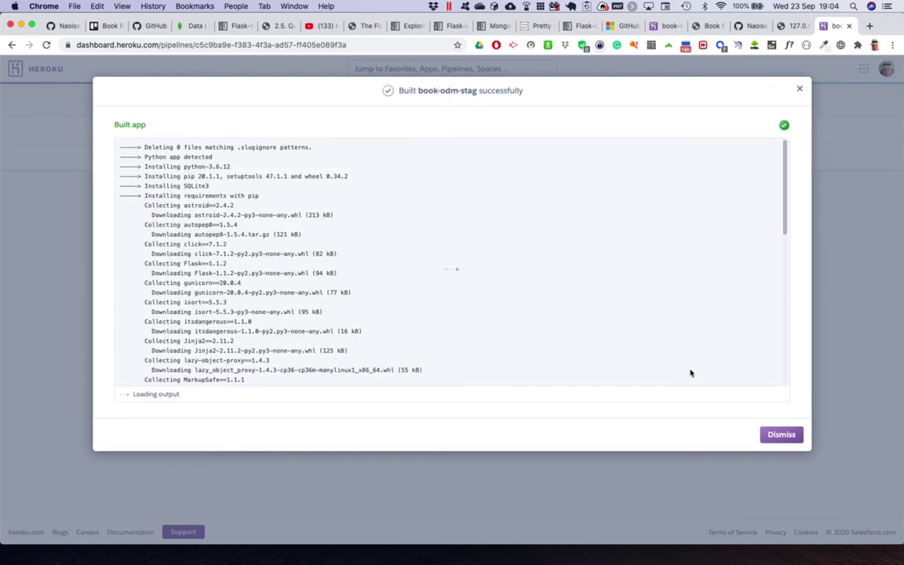
left_click(767, 440)
Step: Check book-odm-stag's logs and live Flask page, then go back to the book-odm pipeline
left_click(404, 223)
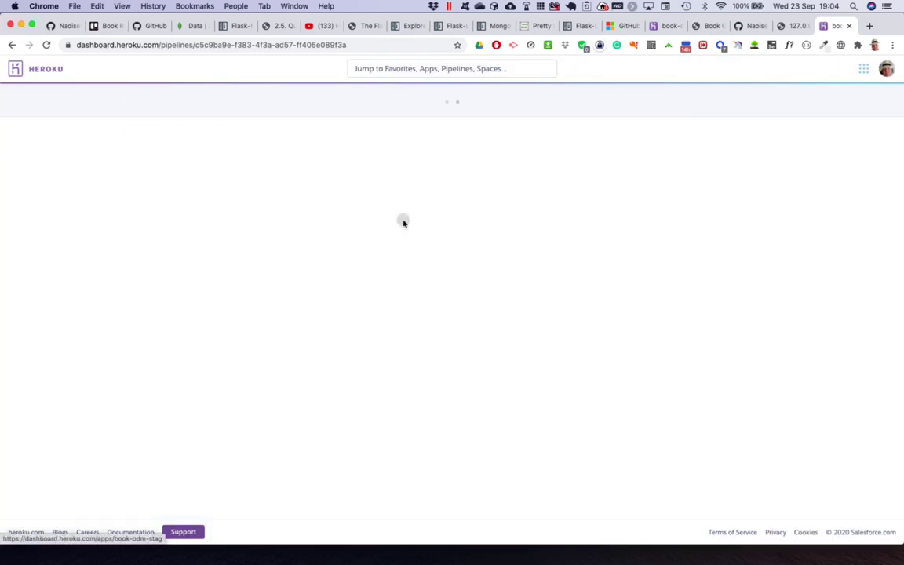
left_click(751, 99)
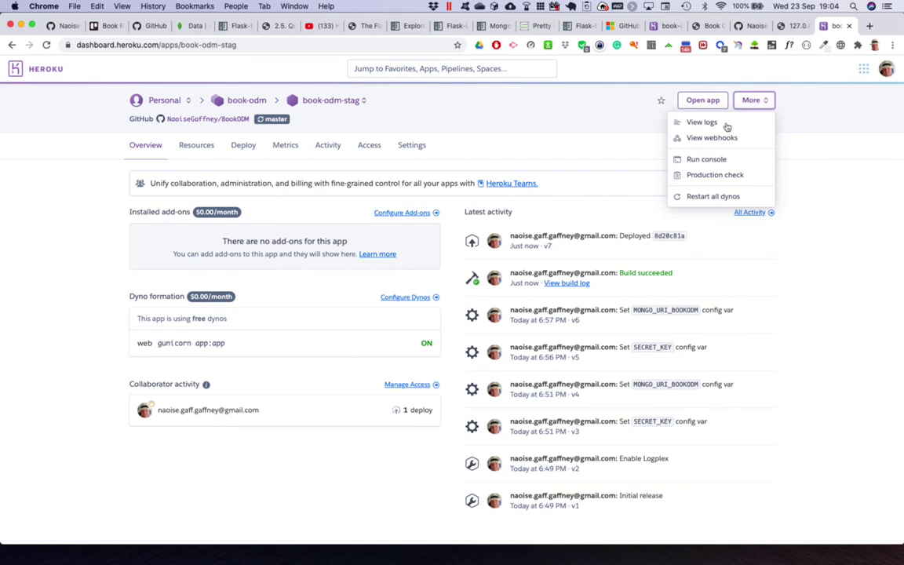
left_click(723, 124)
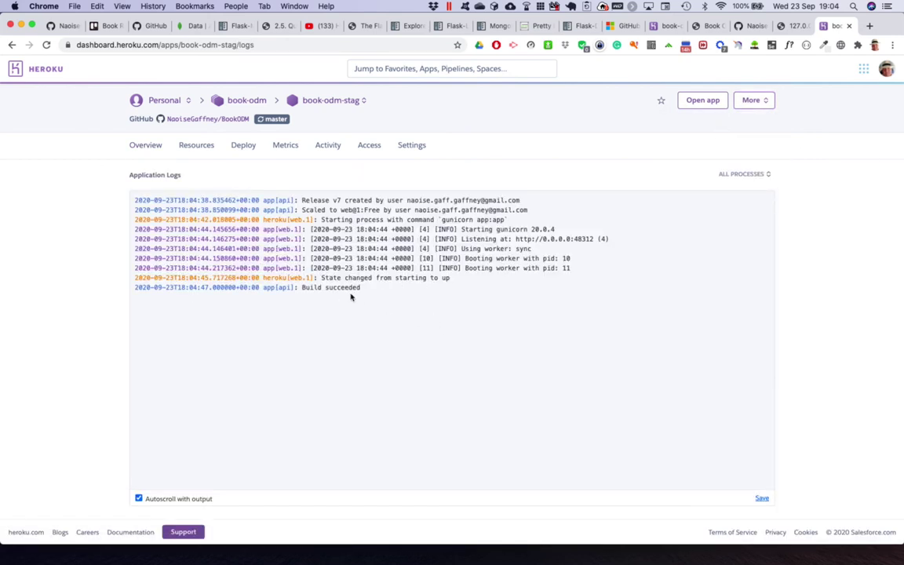
left_click(713, 100)
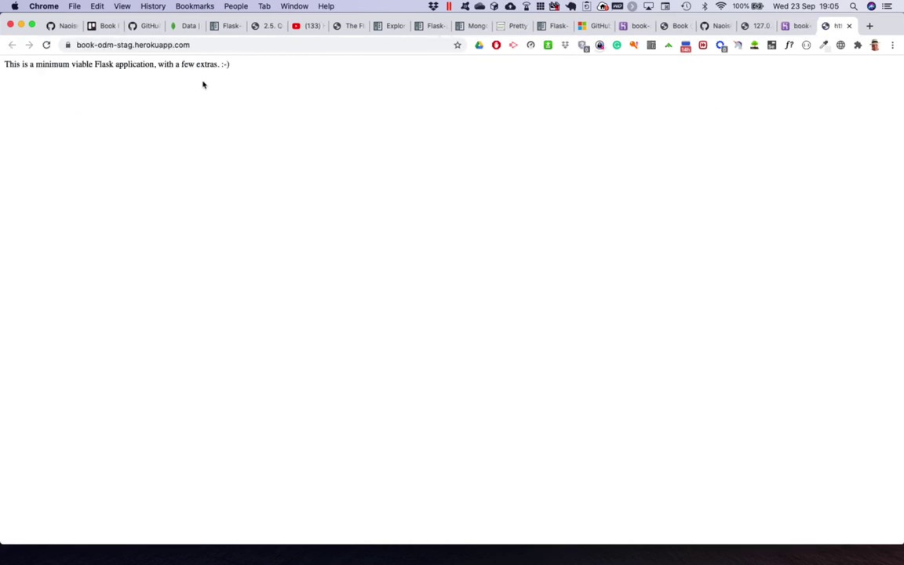
left_click(847, 26)
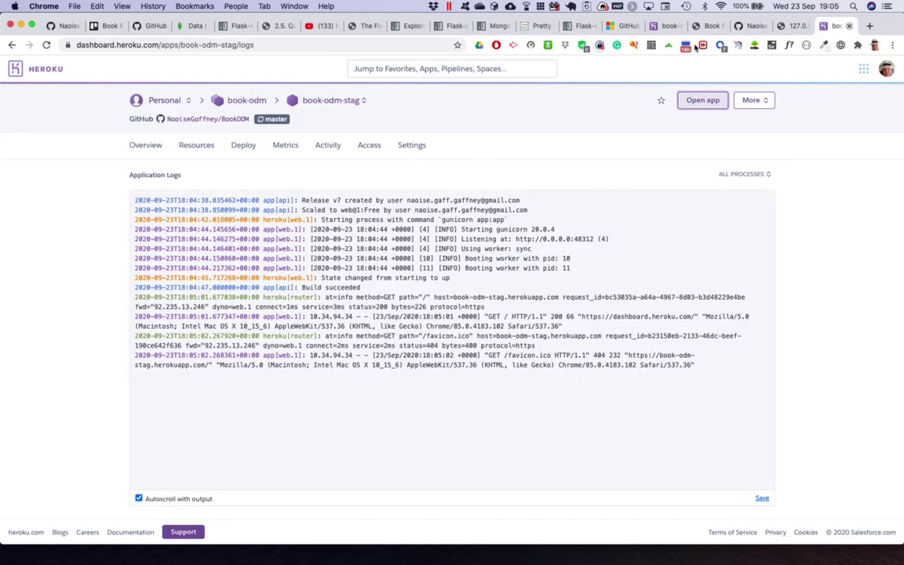
left_click(232, 102)
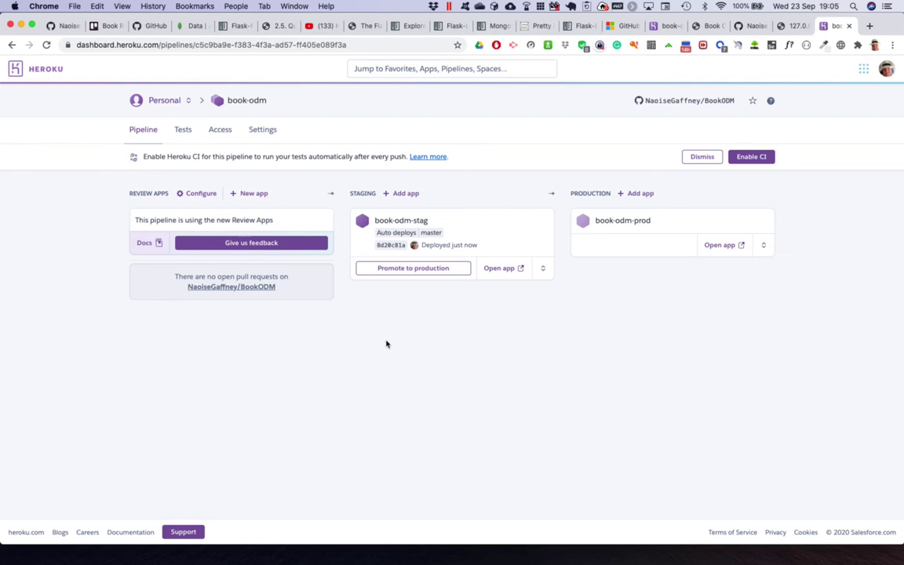
Step: Promote staging to book-odm-prod, then check its logs and live Flask page
left_click(414, 268)
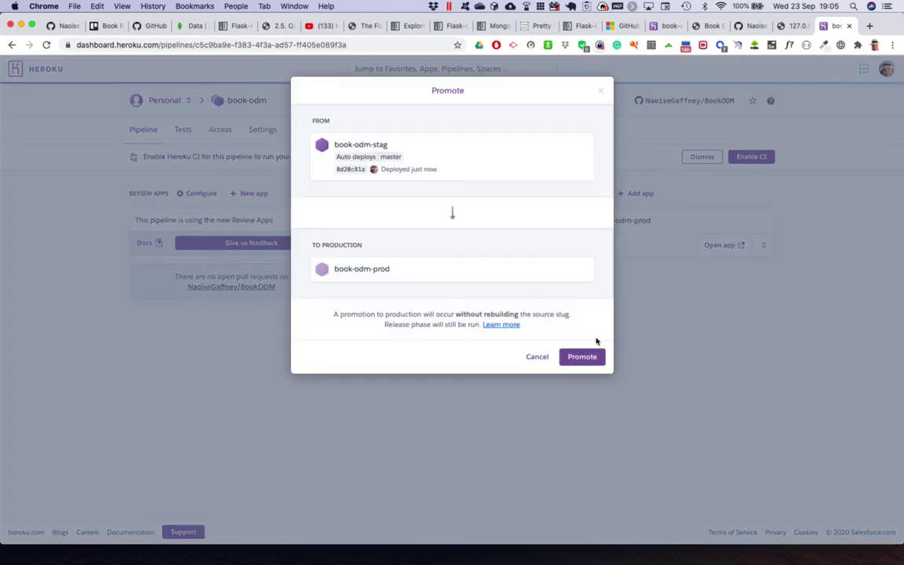
left_click(600, 364)
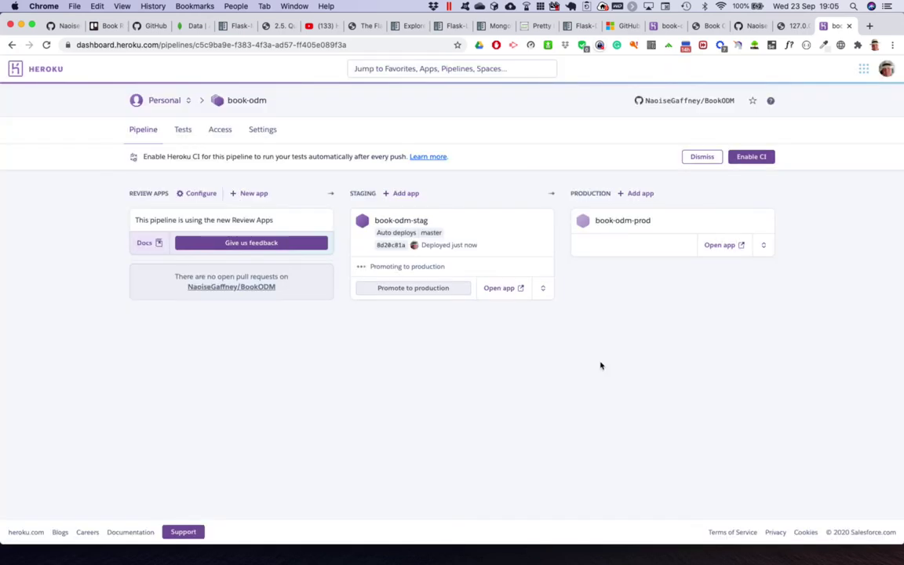
left_click(643, 222)
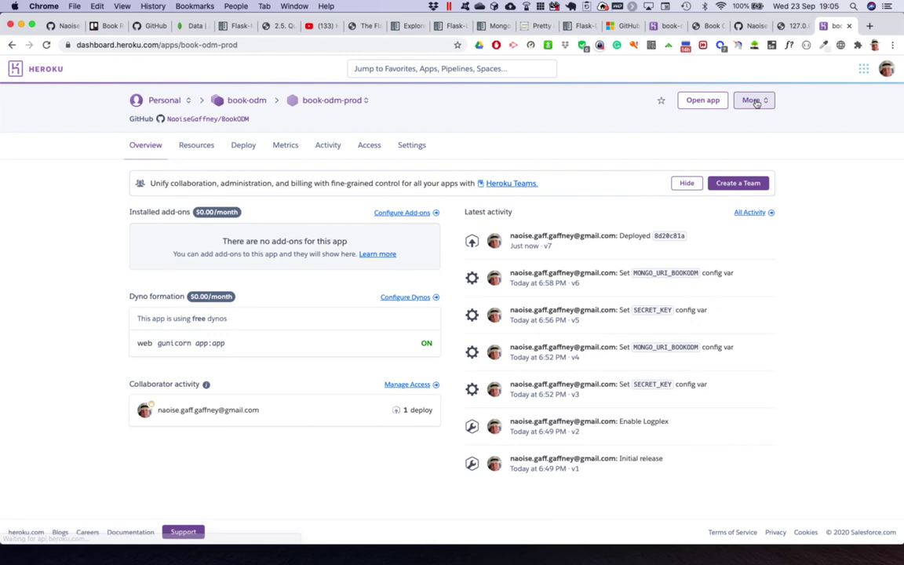
left_click(751, 100)
left_click(709, 124)
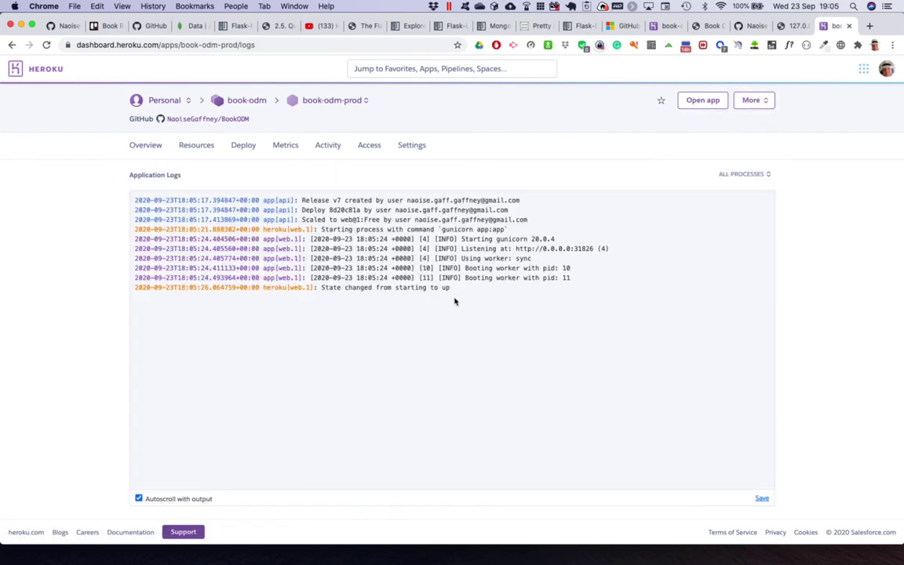
left_click(711, 108)
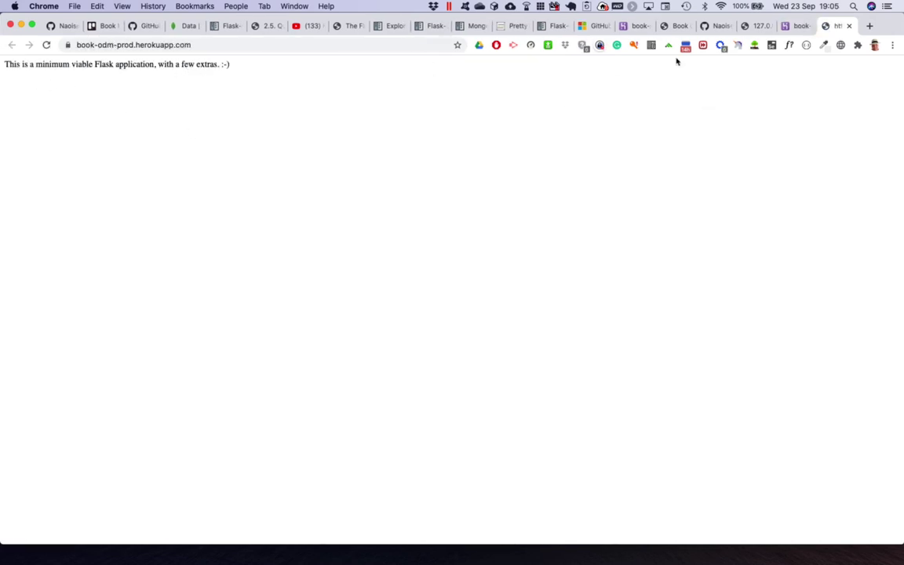
key("super+w")
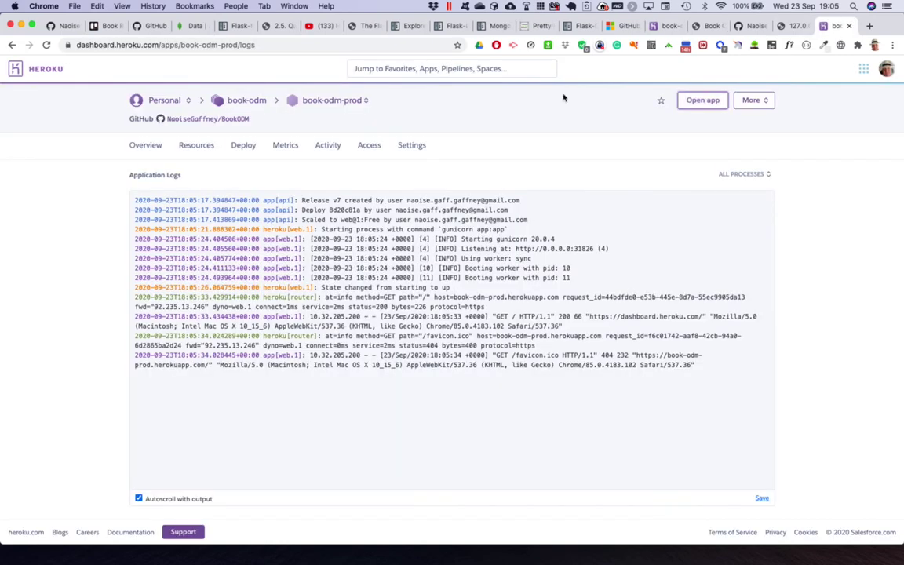
left_click(228, 100)
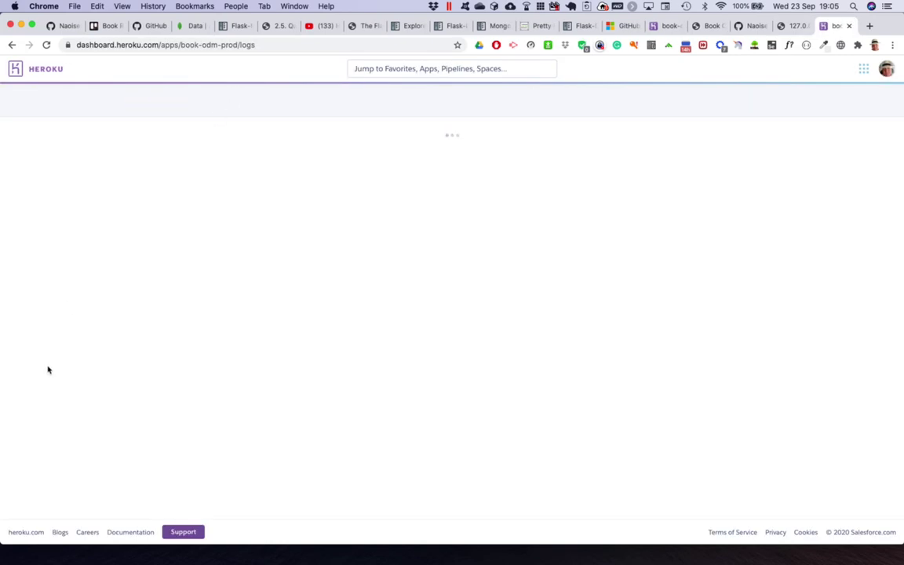